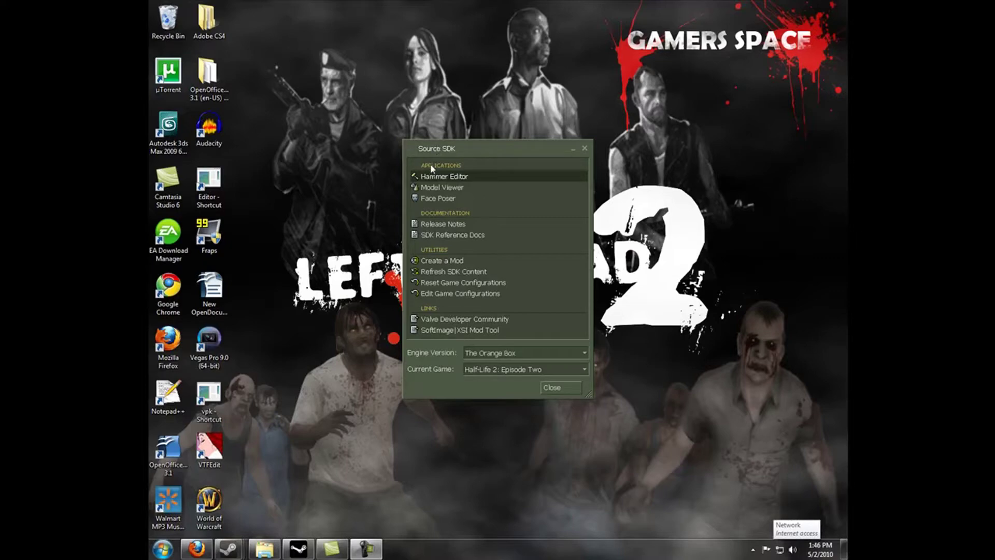
# Launch Hammer Editor and outline a 512 by 512 unit block for the floor in the top view.
pyautogui.doubleClick(438, 176)
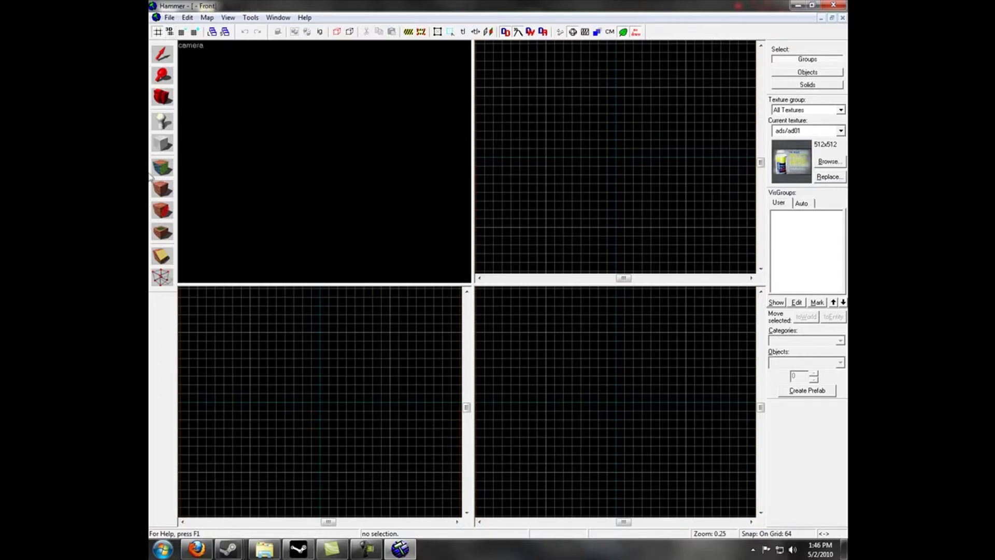
pyautogui.click(161, 148)
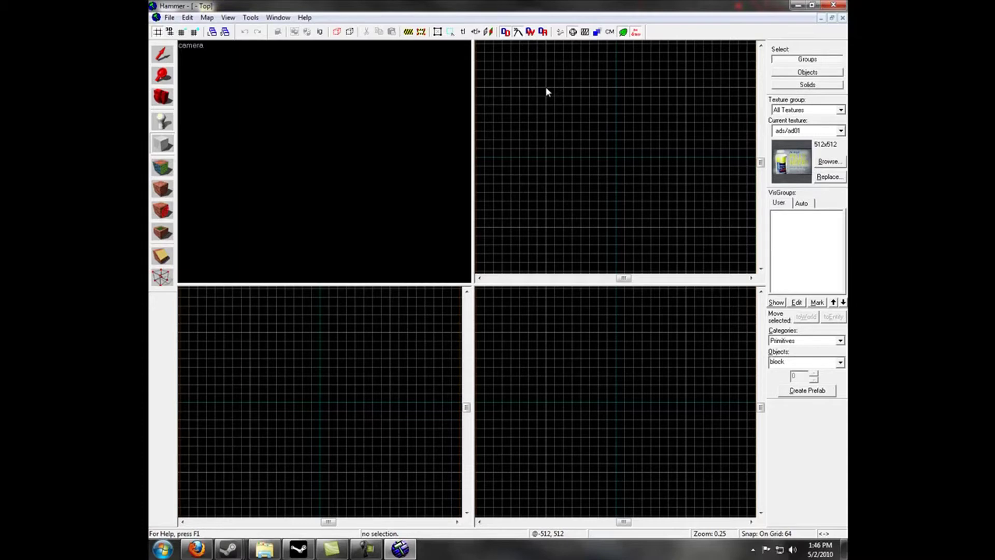
pyautogui.moveTo(545, 86); pyautogui.dragTo(619, 160)
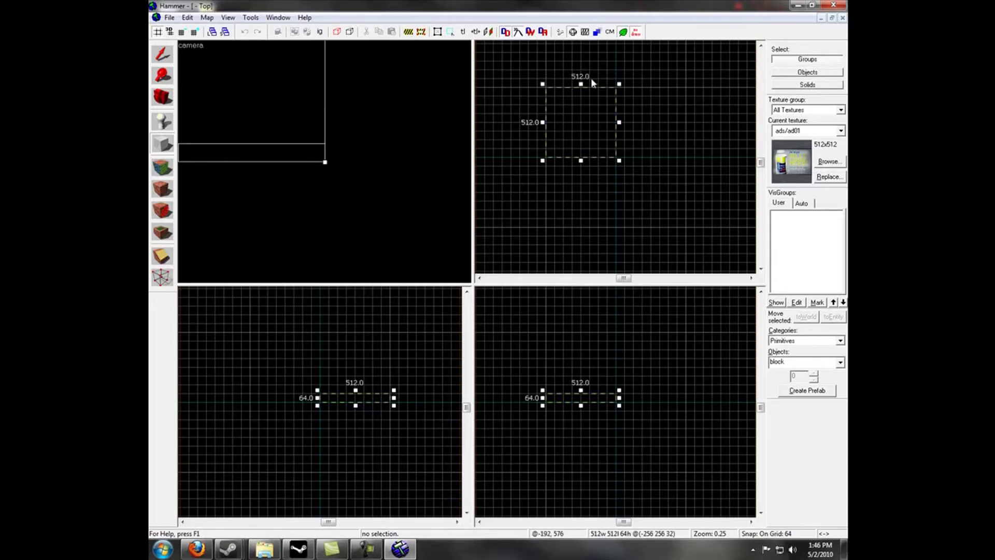
# Refine the grid to 2 units and reduce the floor block's height to 16 units in the side view.
pyautogui.scroll(5, 539, 400)
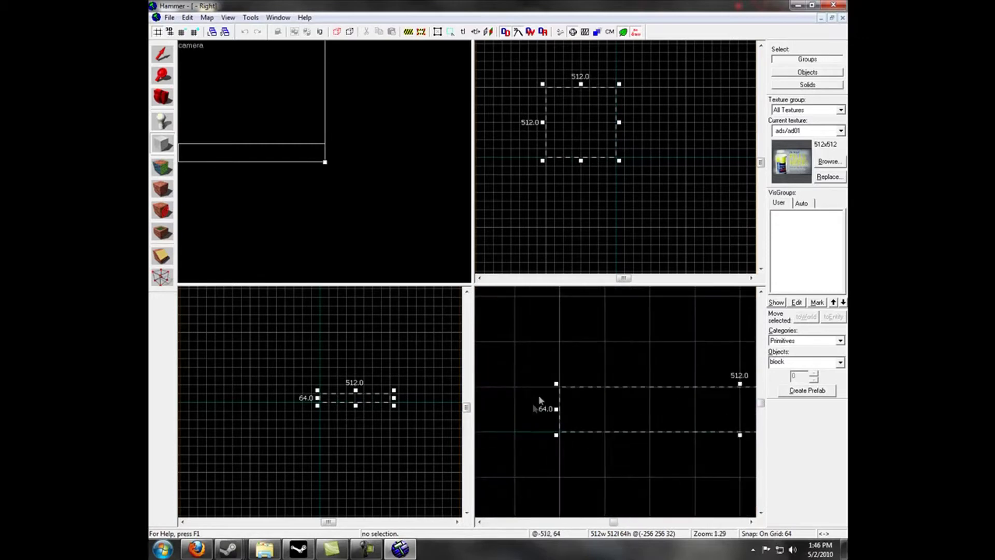
pyautogui.click(185, 36)
pyautogui.click(185, 35)
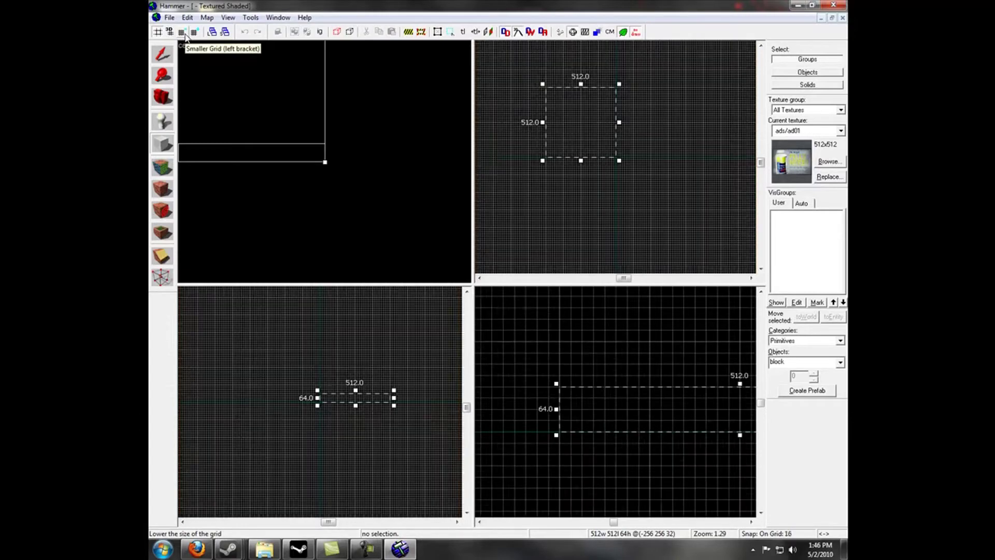
pyautogui.click(185, 35)
pyautogui.click(185, 35)
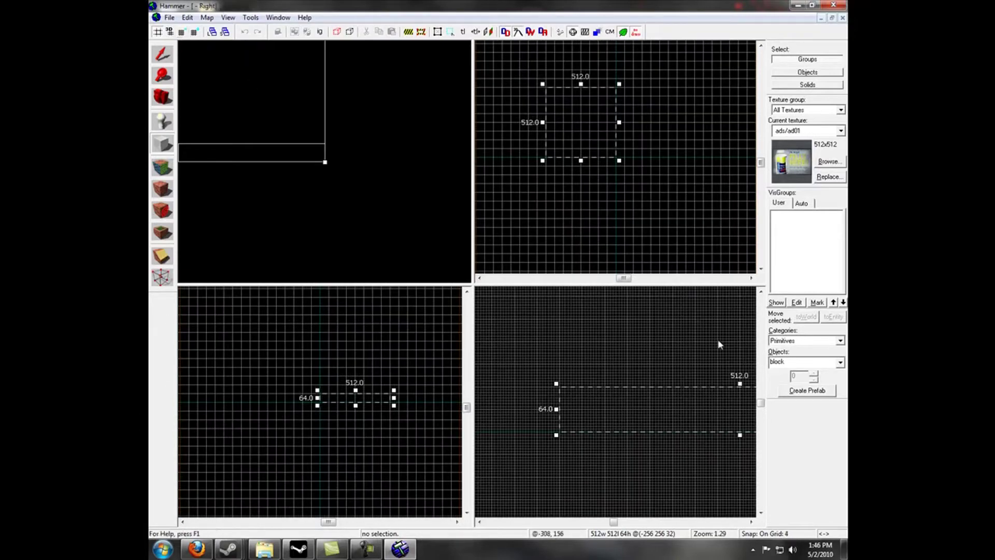
pyautogui.moveTo(739, 383); pyautogui.dragTo(740, 405)
pyautogui.press('[')
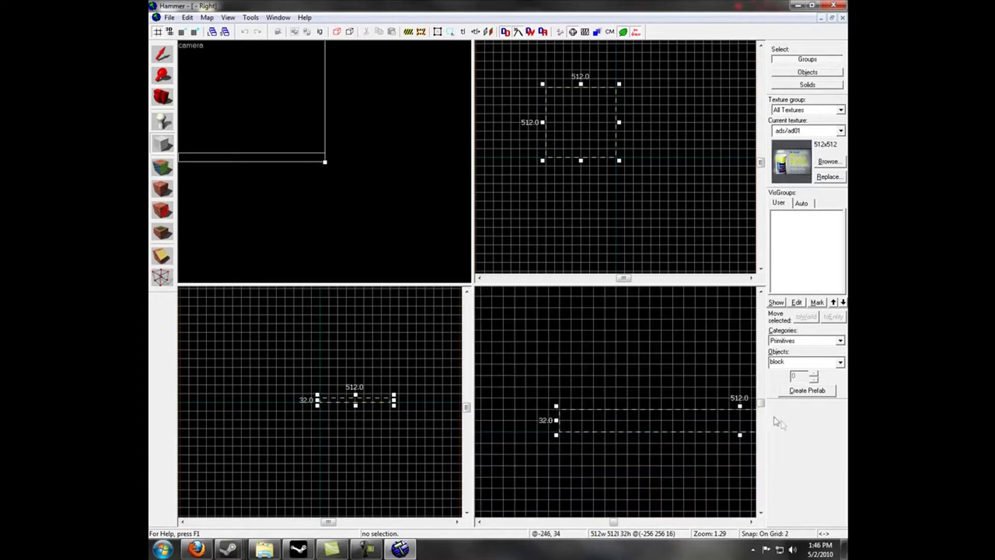
pyautogui.moveTo(740, 405); pyautogui.dragTo(739, 419)
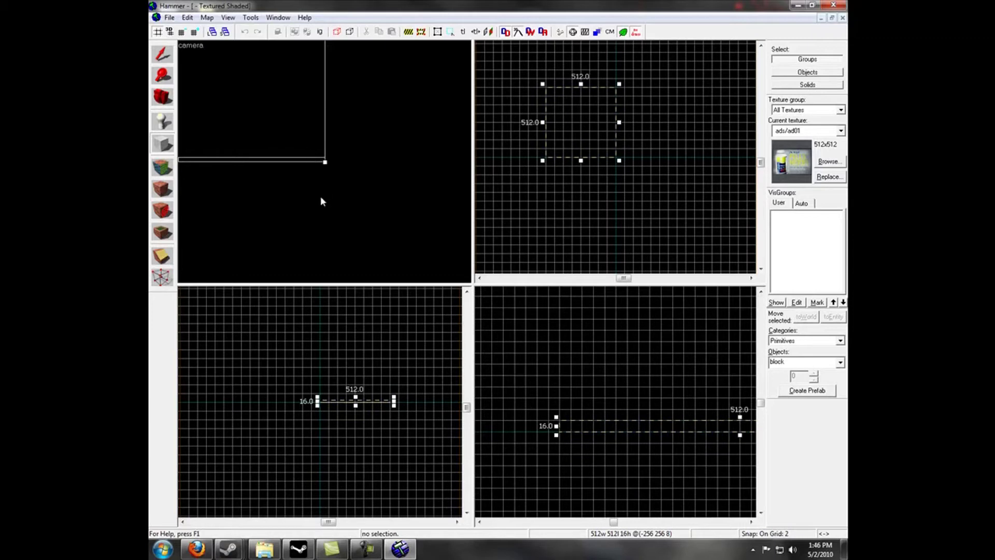
# Create the floor block with the ads/ad01 texture and frame it in the camera view.
pyautogui.press('Return')
pyautogui.press('z')
pyautogui.press('s')
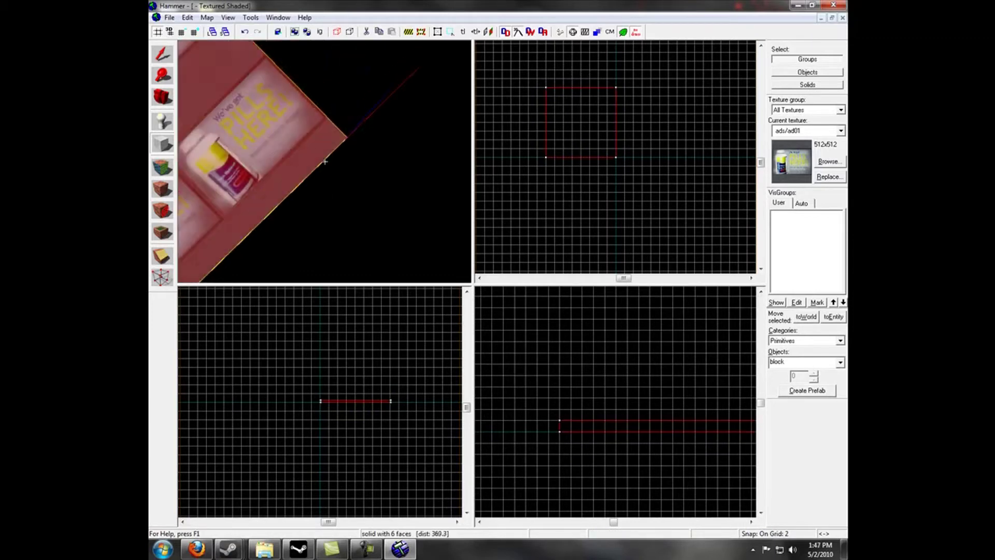
pyautogui.moveTo(327, 166); pyautogui.dragTo(325, 161)
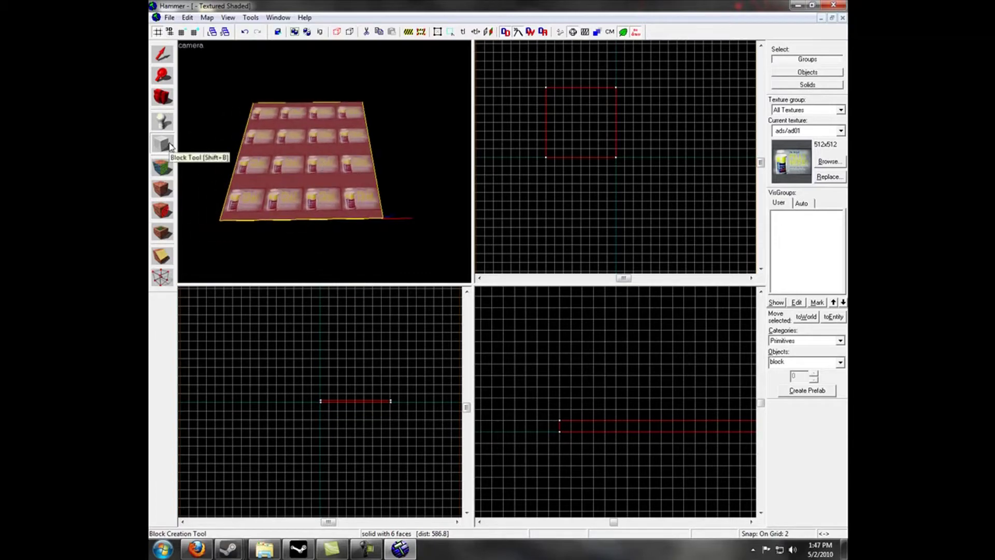
# Outline a wall block 16 units wide and 512 units long along the floor's right edge in the top view.
pyautogui.scroll(6, 688, 339)
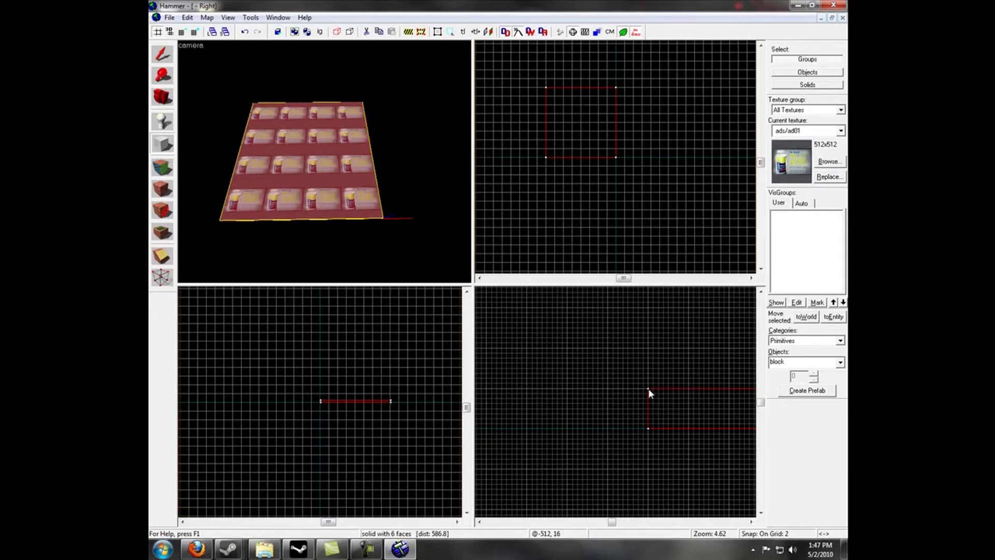
pyautogui.scroll(6, 607, 91)
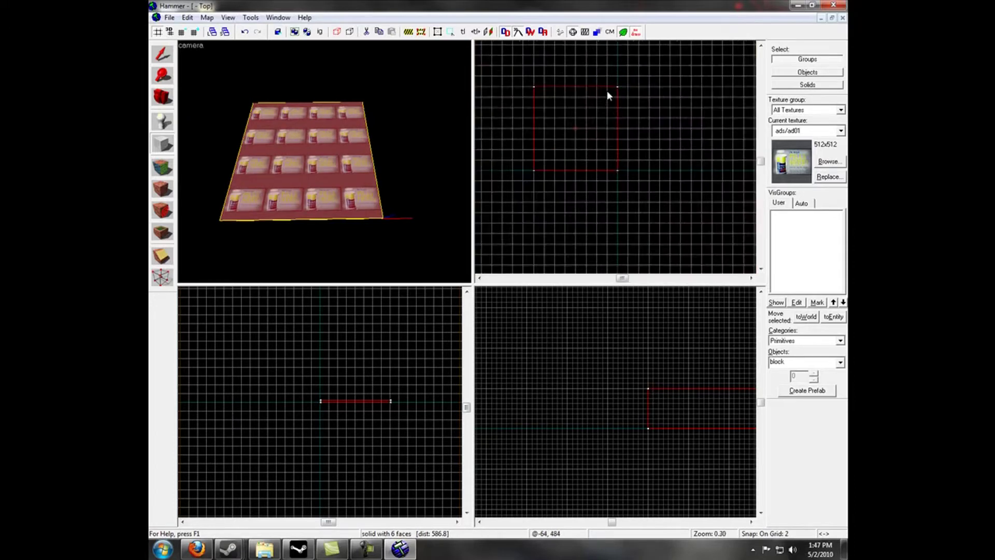
pyautogui.scroll(-10, 631, 85)
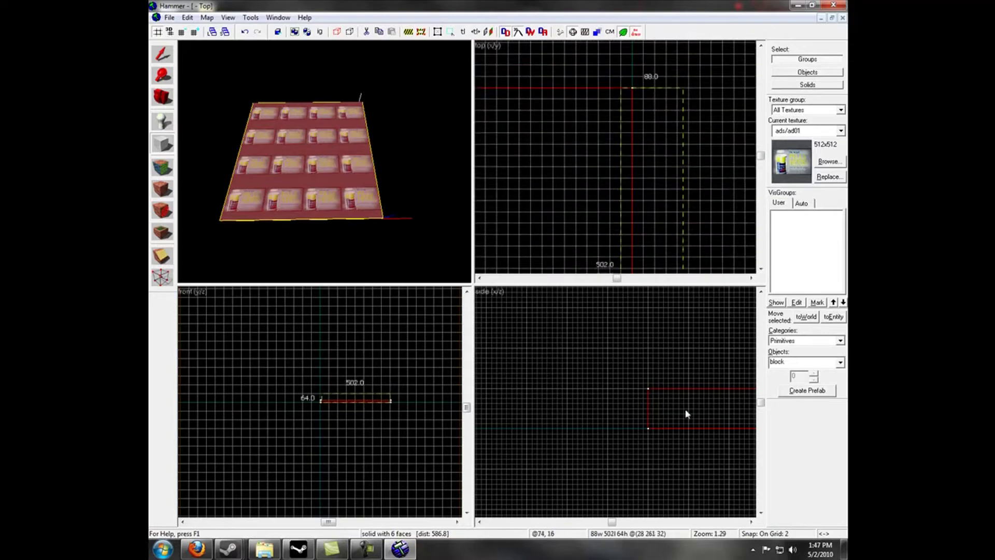
pyautogui.scroll(20, 643, 219)
pyautogui.moveTo(642, 219); pyautogui.dragTo(701, 216)
pyautogui.scroll(10, 327, 411)
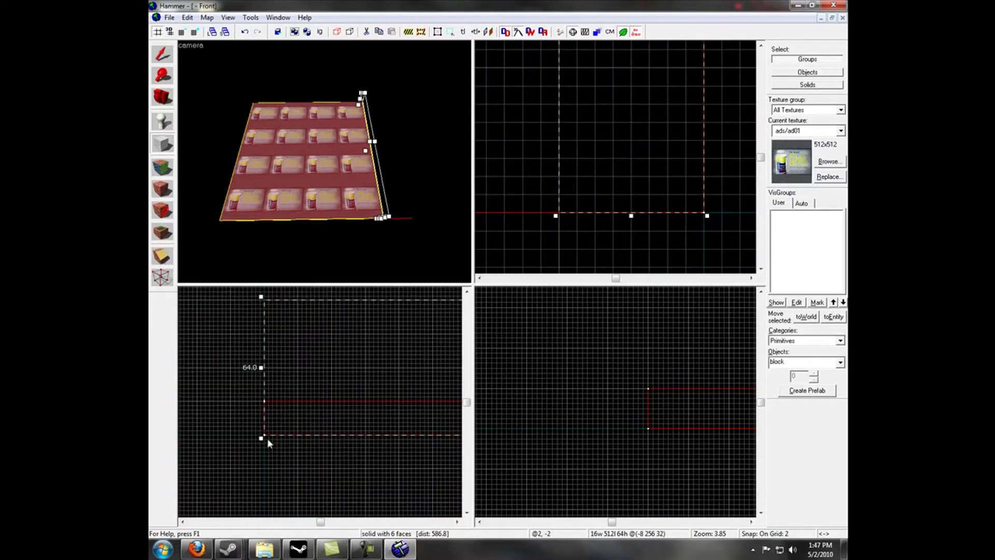
# Raise the wall outline's base to the floor's top surface and extend its height to 512 units.
pyautogui.scroll(2, 302, 389)
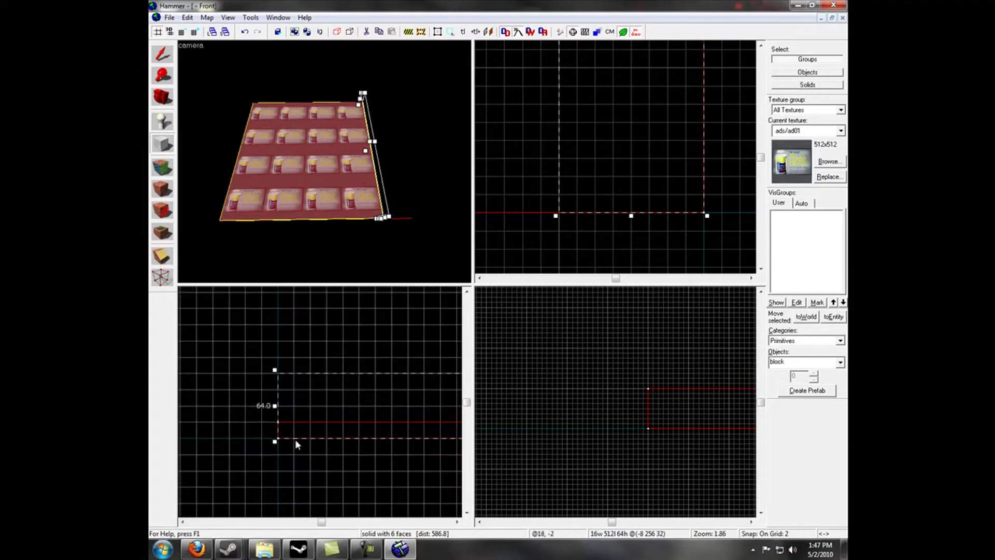
pyautogui.scroll(1, 284, 427)
pyautogui.scroll(-7, 287, 370)
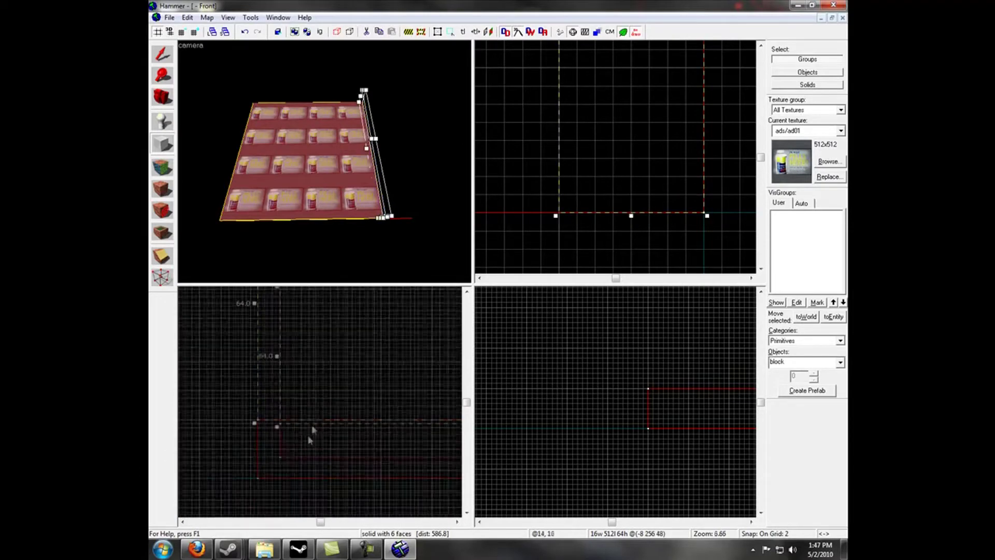
pyautogui.moveTo(426, 400); pyautogui.dragTo(426, 318)
pyautogui.scroll(-5, 326, 337)
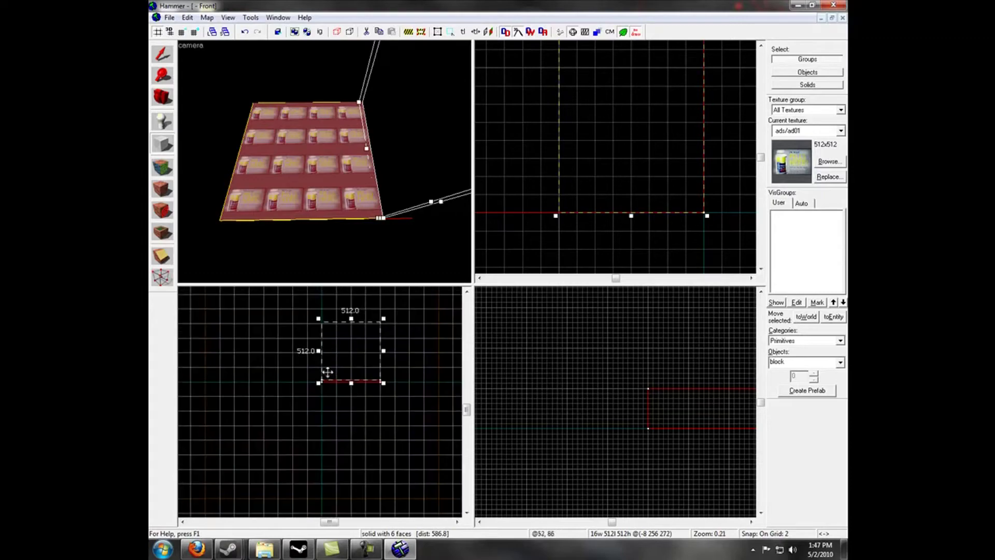
# Check the wall outline's alignment with the floor edges and create the first side wall block.
pyautogui.scroll(5, 592, 234)
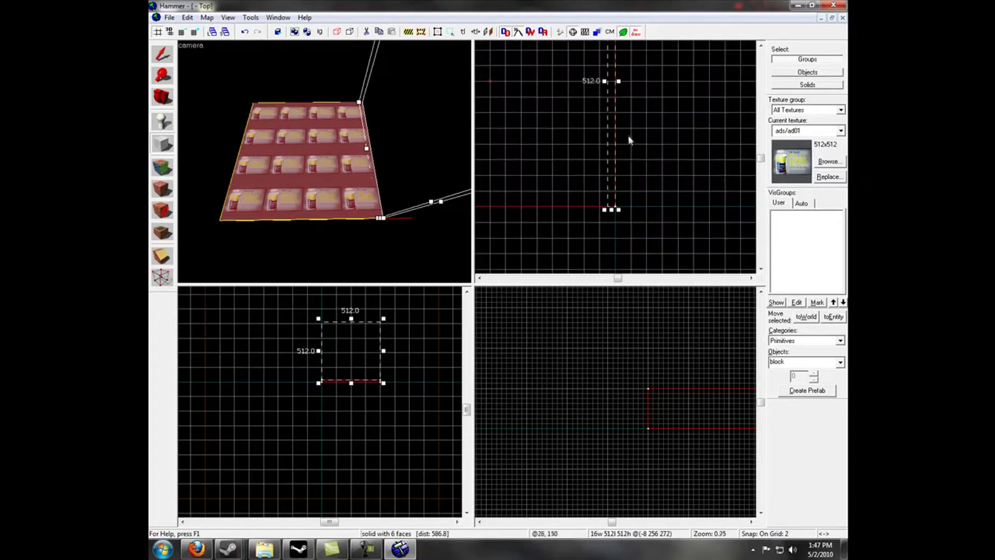
pyautogui.scroll(-2, 629, 140)
pyautogui.scroll(12, 404, 380)
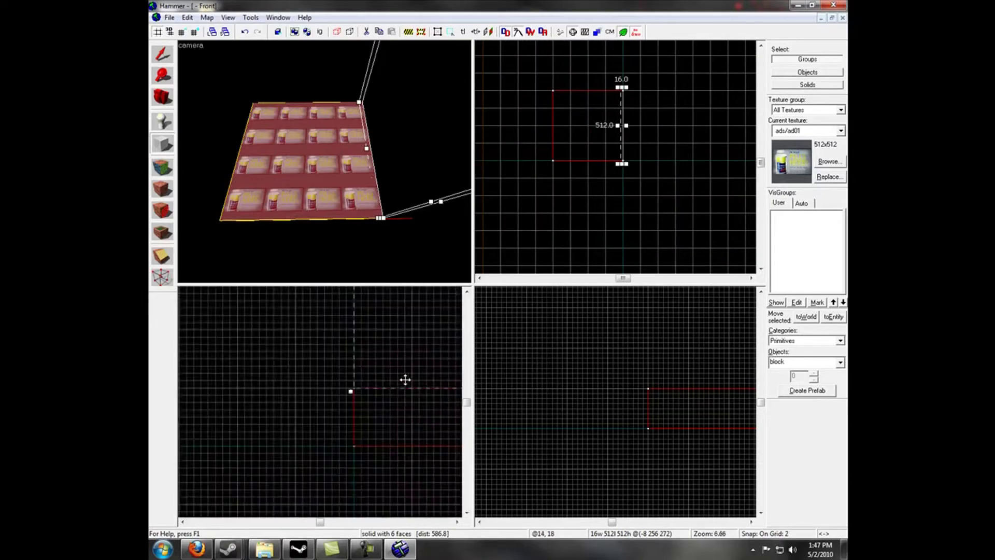
pyautogui.scroll(1, 405, 380)
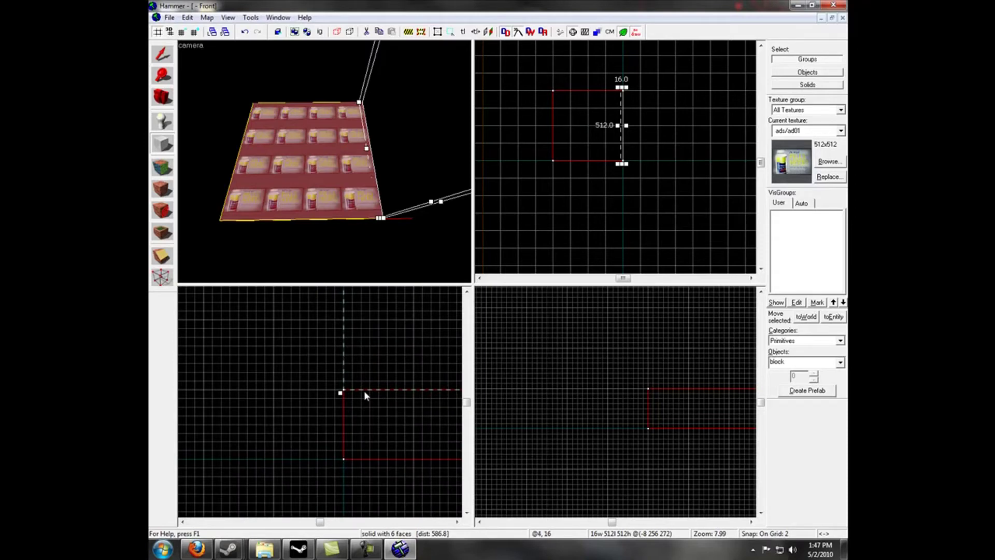
pyautogui.press('Return')
pyautogui.press('z')
pyautogui.press('d')
# Duplicate the side wall onto the floor's opposite edge, flush with its outer border.
pyautogui.click(162, 54)
pyautogui.scroll(8, 602, 67)
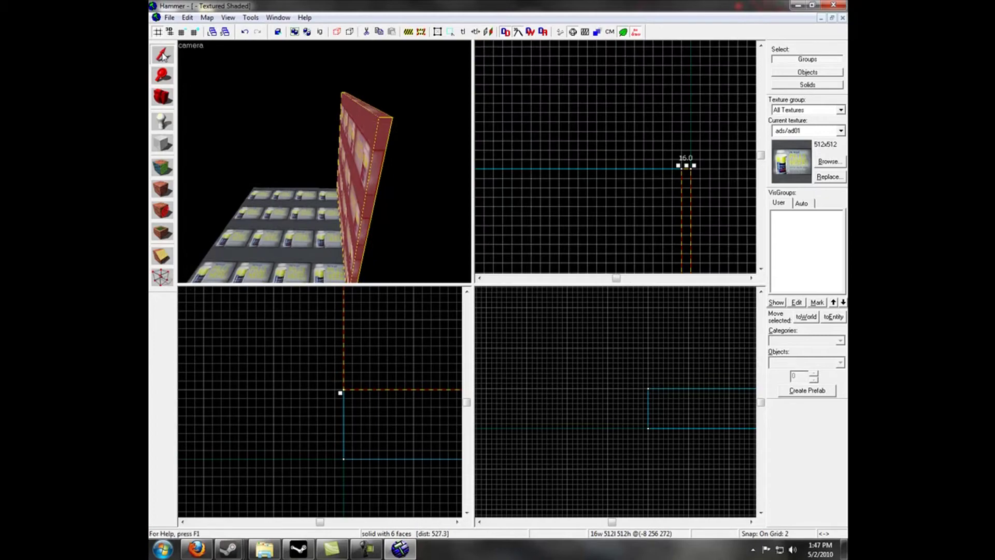
pyautogui.scroll(-5, 580, 154)
pyautogui.scroll(10, 608, 152)
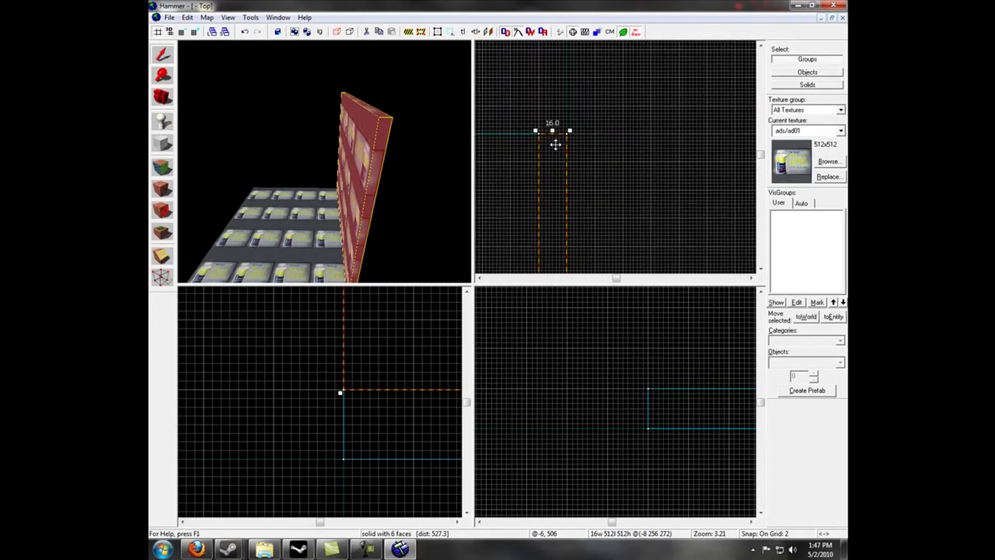
pyautogui.keyDown('shift'); pyautogui.moveTo(555, 144); pyautogui.dragTo(582, 147); pyautogui.keyUp('shift')
pyautogui.scroll(-7, 257, 122)
pyautogui.scroll(9, 557, 154)
pyautogui.press('z')
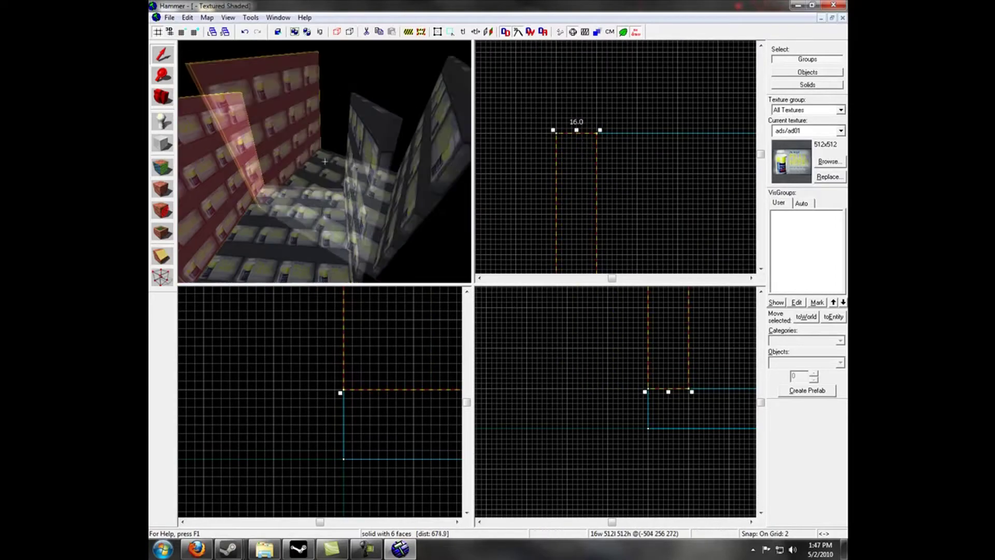
pyautogui.press('w')
pyautogui.press('z')
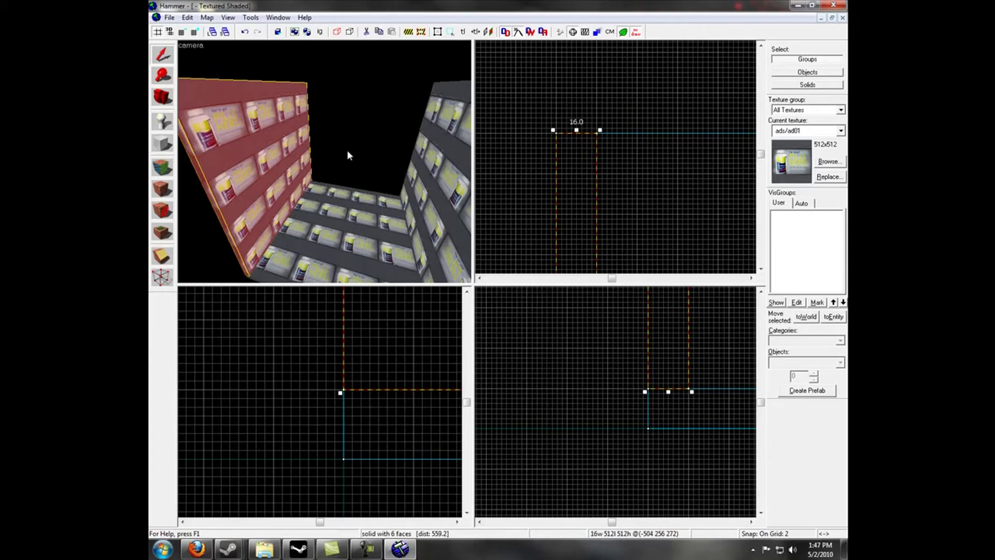
# Create an end wall block 480 units wide, 16 units thick and 512 units high between the two side walls.
pyautogui.click(163, 144)
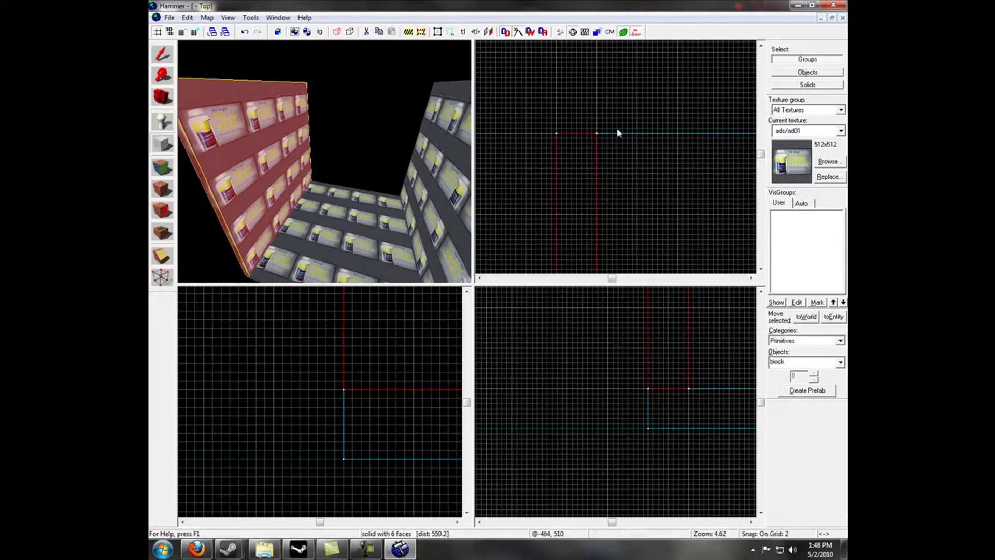
pyautogui.moveTo(597, 134); pyautogui.dragTo(676, 180)
pyautogui.scroll(-7, 756, 180)
pyautogui.scroll(5, 608, 155)
pyautogui.scroll(-8, 675, 179)
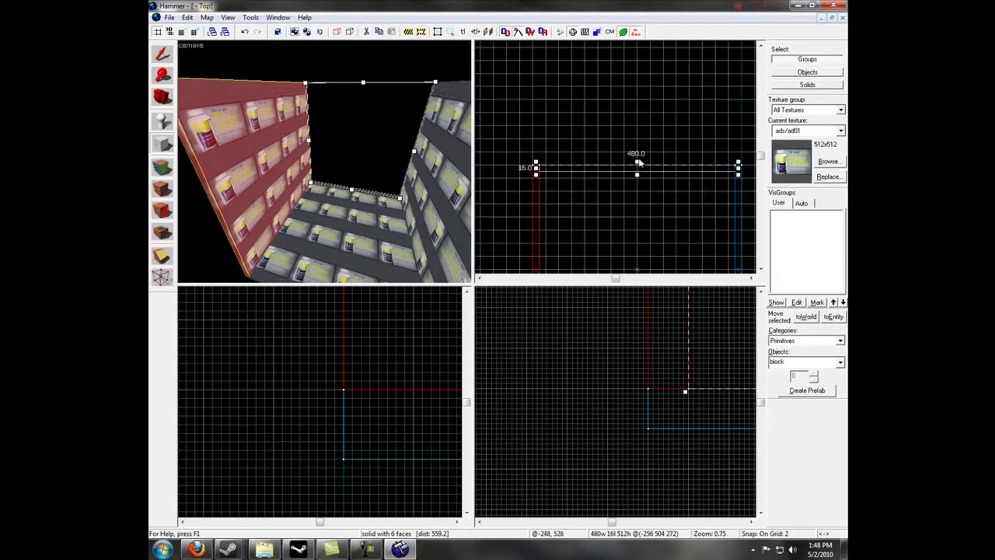
pyautogui.press('z')
pyautogui.press('w')
pyautogui.press('z')
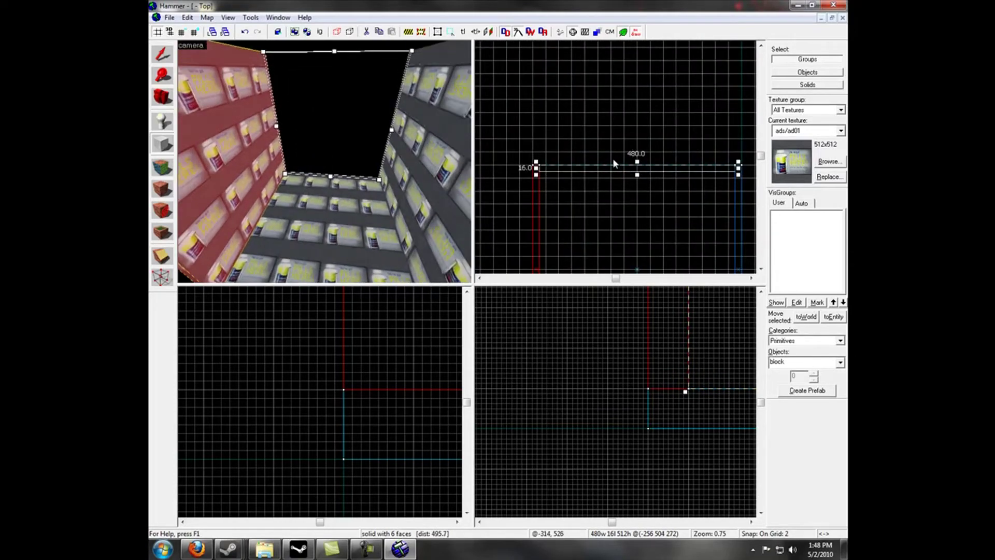
pyautogui.press('Return')
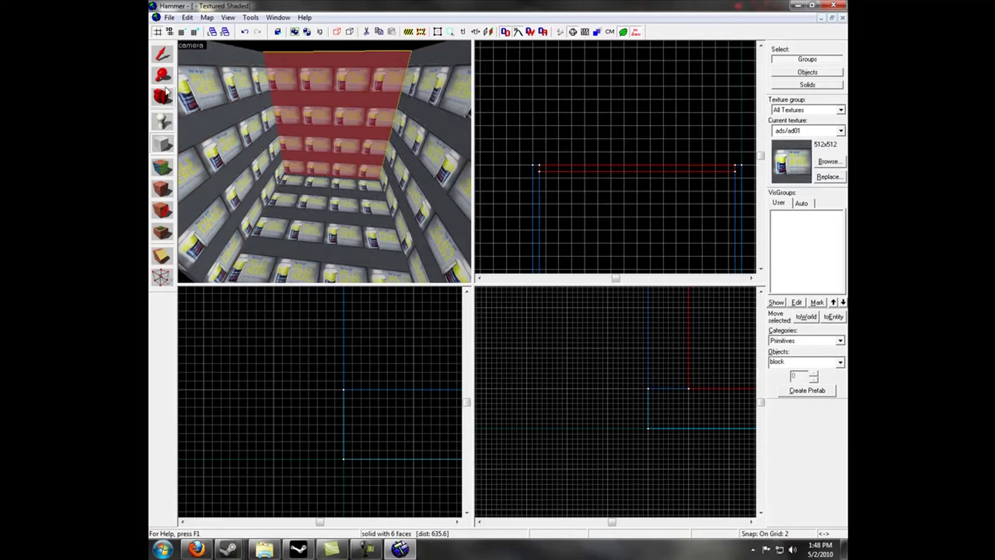
# Duplicate the end wall onto the opposite end of the floor between the side walls.
pyautogui.click(162, 54)
pyautogui.scroll(4, 543, 155)
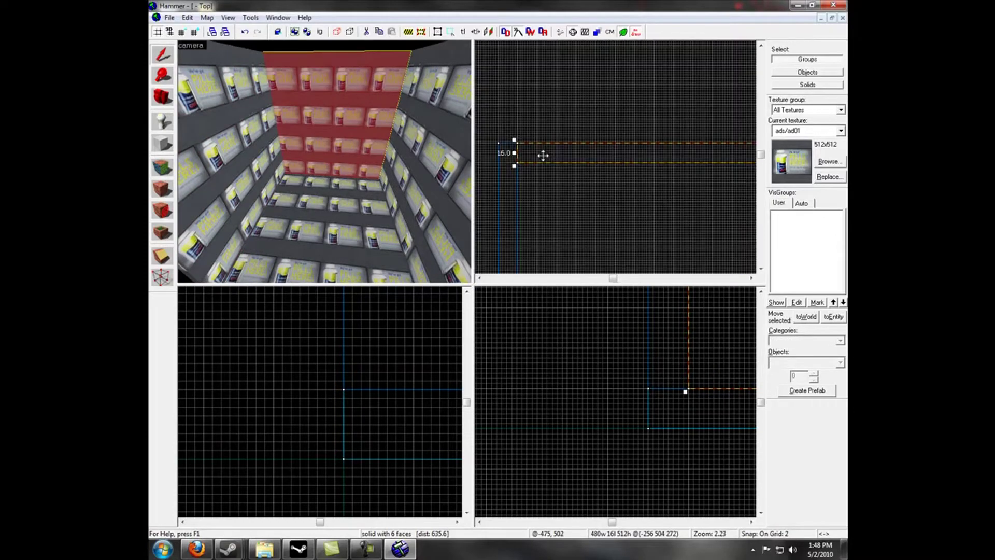
pyautogui.scroll(-6, 550, 207)
pyautogui.keyDown('shift'); pyautogui.moveTo(544, 154); pyautogui.dragTo(594, 159); pyautogui.keyUp('shift')
pyautogui.scroll(4, 596, 155)
pyautogui.scroll(6, 601, 141)
pyautogui.press('z')
pyautogui.press('z')
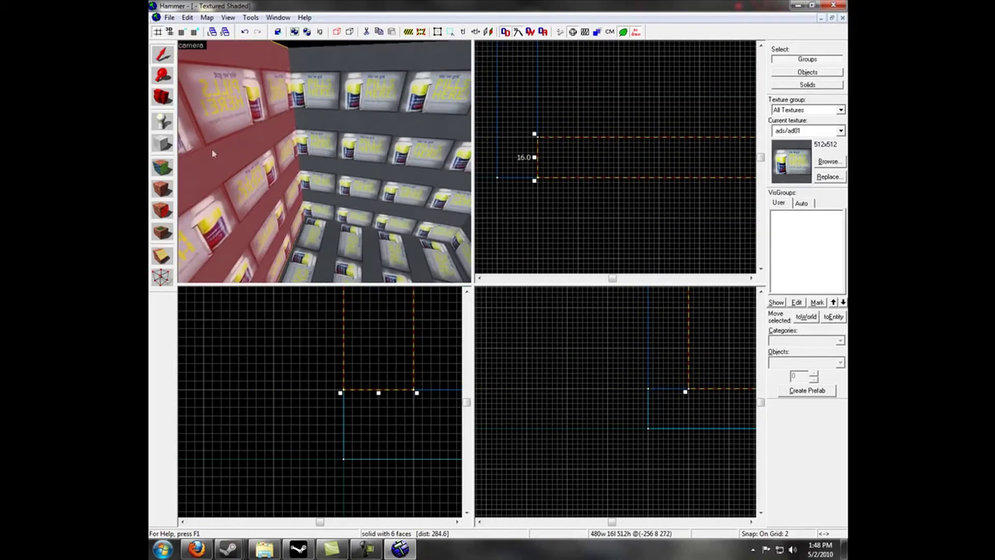
# Outline a ceiling block 480 units long and 16 units thick between the end walls, flush with the wall tops.
pyautogui.click(165, 145)
pyautogui.scroll(-17, 279, 420)
pyautogui.scroll(5, 297, 332)
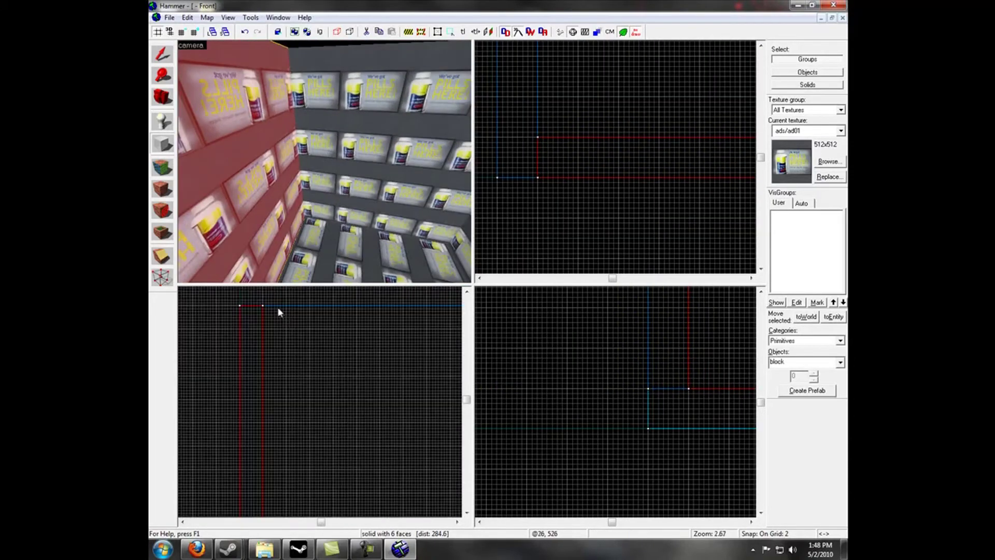
pyautogui.moveTo(262, 305); pyautogui.dragTo(419, 397)
pyautogui.scroll(-8, 554, 370)
pyautogui.scroll(9, 419, 392)
pyautogui.scroll(-5, 385, 385)
pyautogui.scroll(5, 389, 390)
pyautogui.scroll(1, 418, 402)
# Create the 480 by 480 unit ceiling block between all four walls and look around inside the closed room.
pyautogui.press('z')
pyautogui.press('z')
pyautogui.scroll(-4, 714, 178)
pyautogui.scroll(-6, 704, 200)
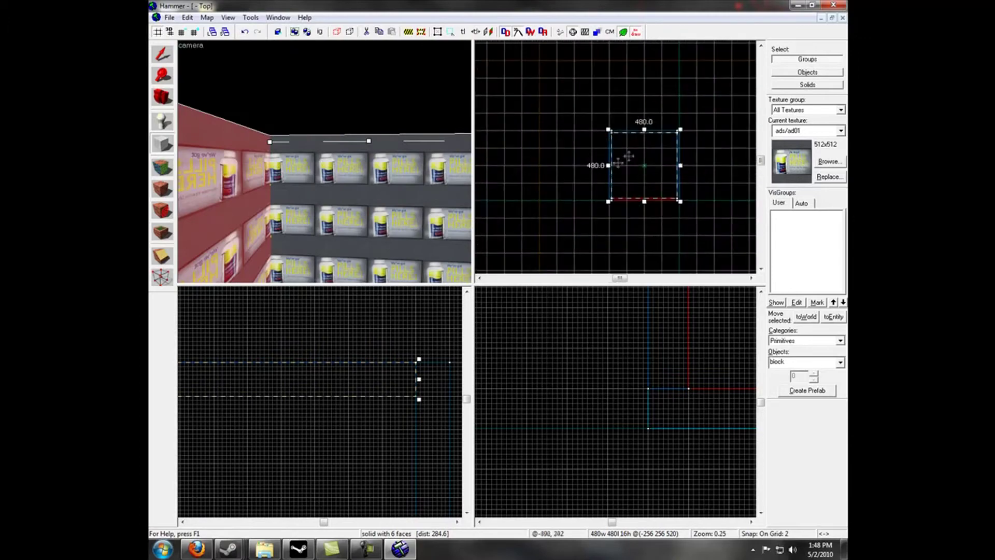
pyautogui.press('Return')
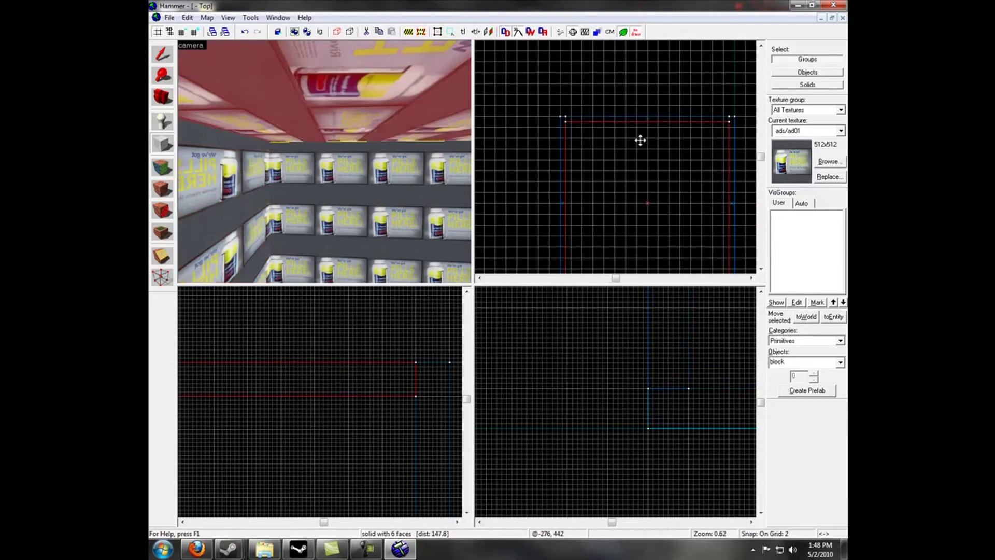
pyautogui.press('z')
pyautogui.press('z')
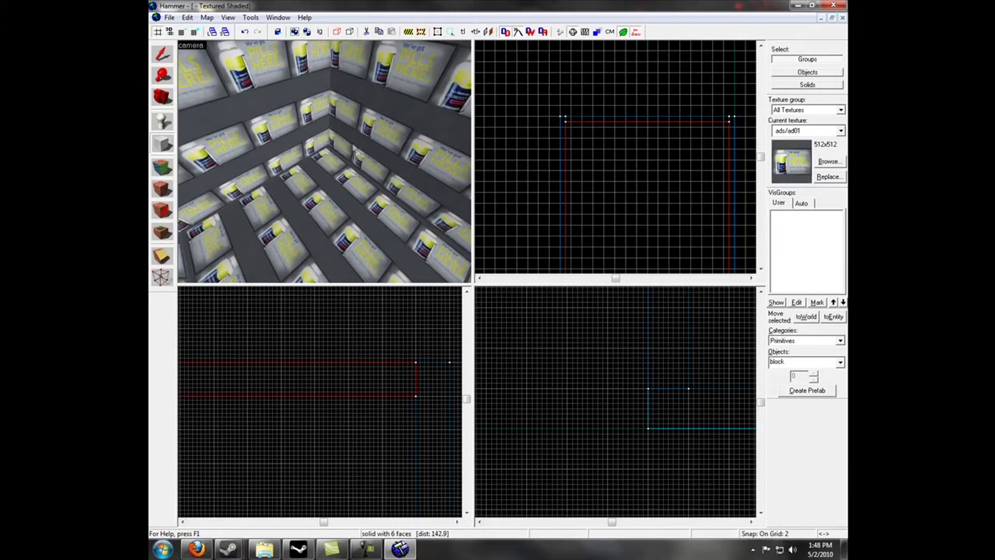
pyautogui.press('z')
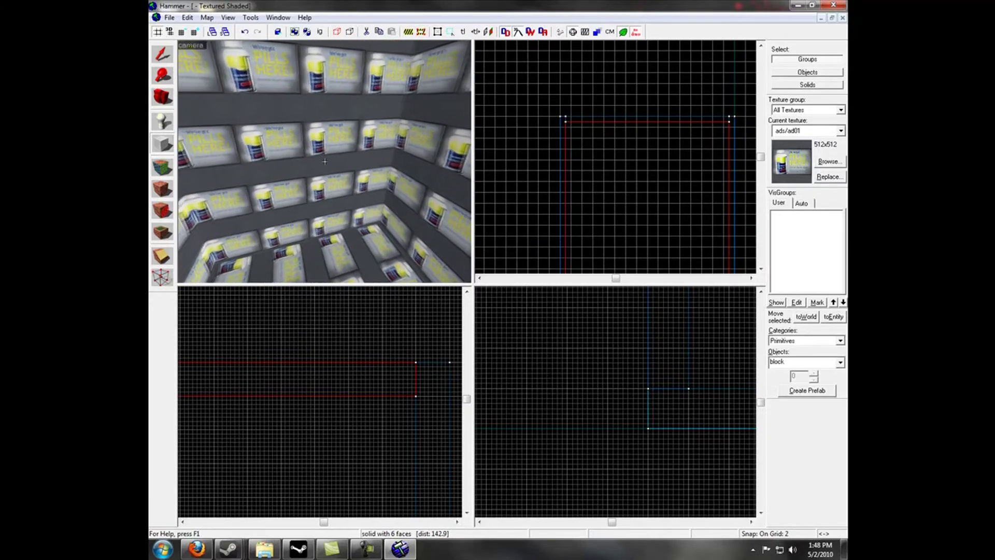
# Switch to the Selection tool and look around the room's walls and ceiling from inside.
pyautogui.press('z')
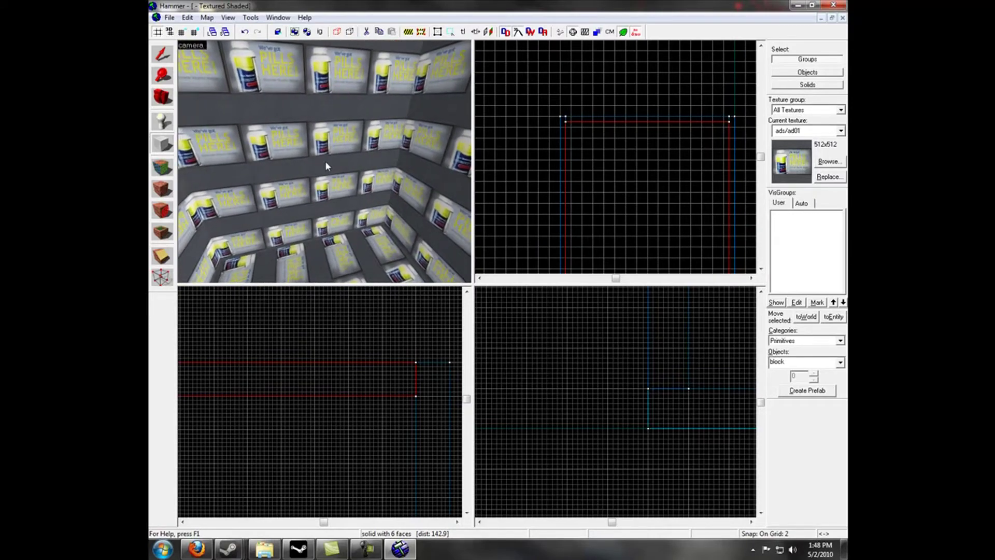
pyautogui.press('z')
pyautogui.hotkey('shift', 's')
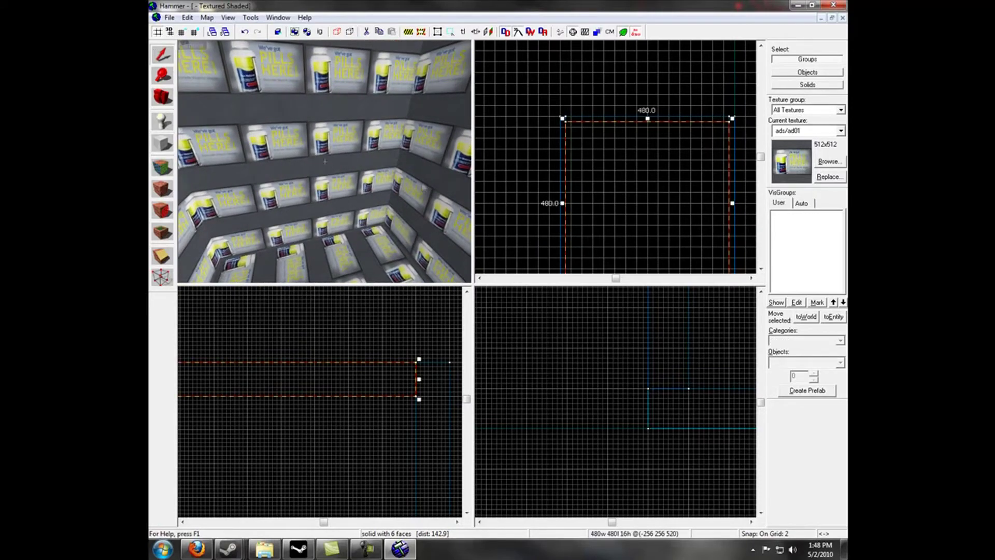
pyautogui.press('w')
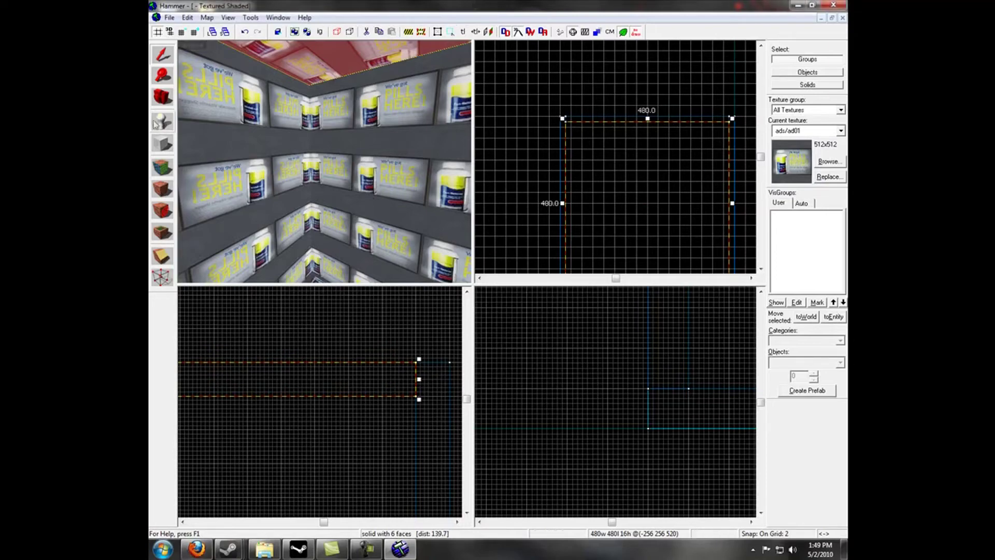
# Texture the room's floor face with concrete/concretefloor026a, found by filtering the textures for "floor".
pyautogui.click(160, 166)
pyautogui.press('z')
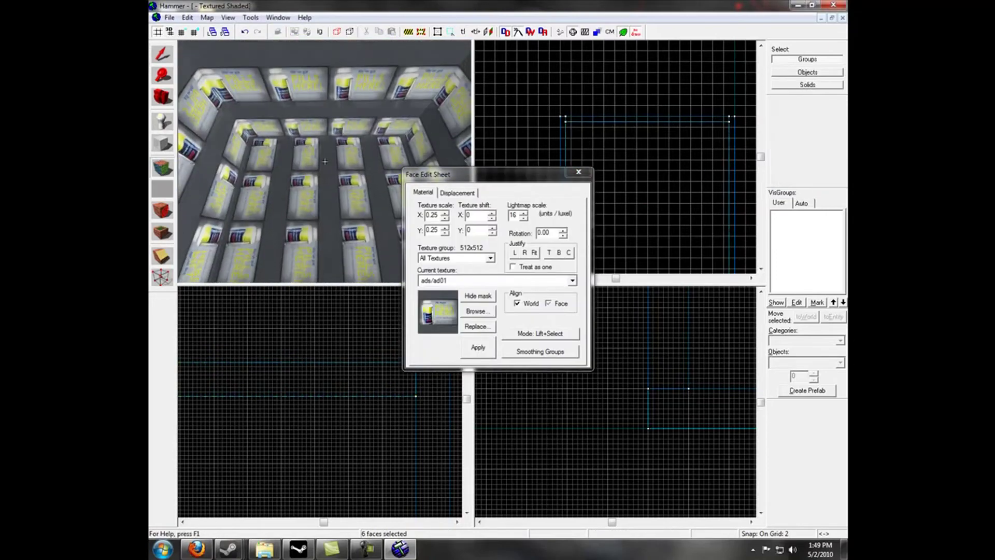
pyautogui.press('z')
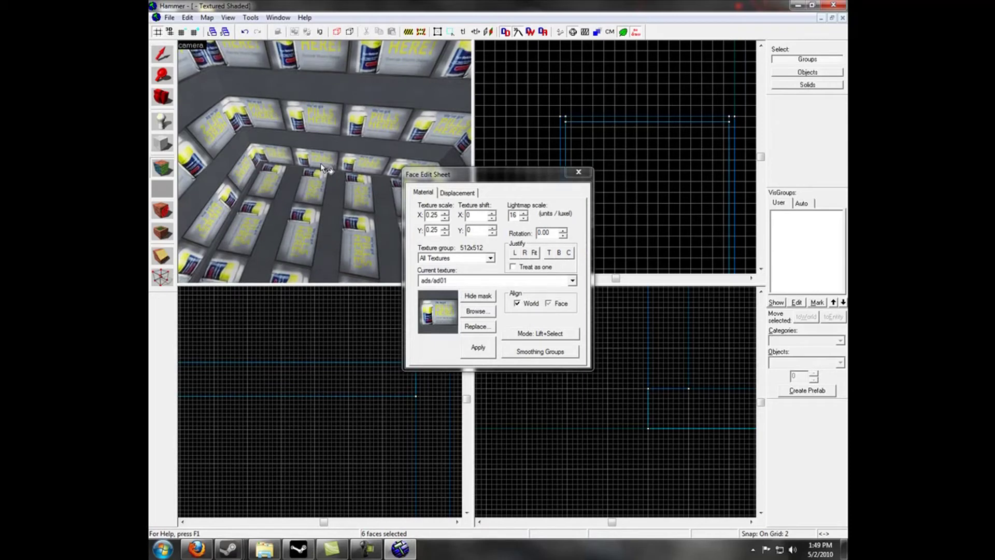
pyautogui.click(358, 198)
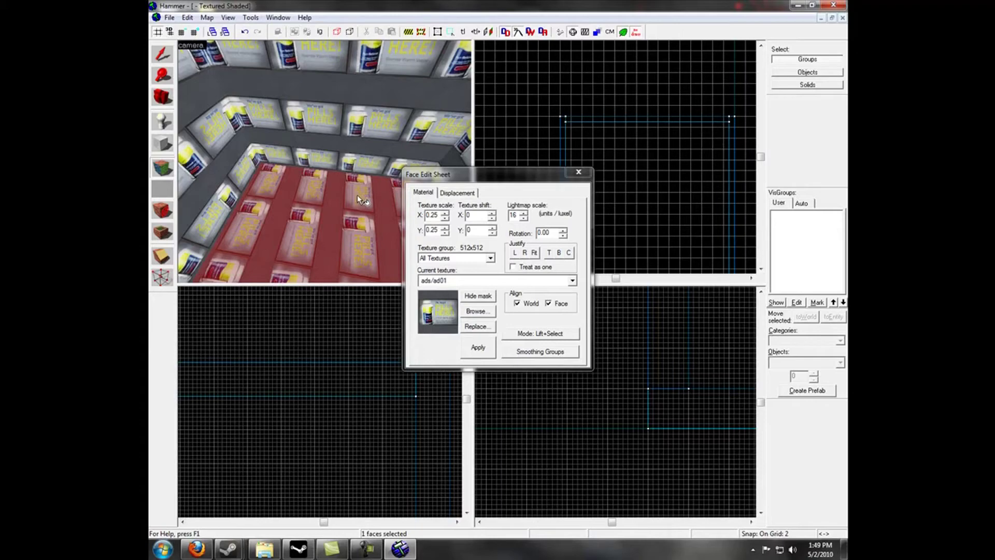
pyautogui.click(472, 309)
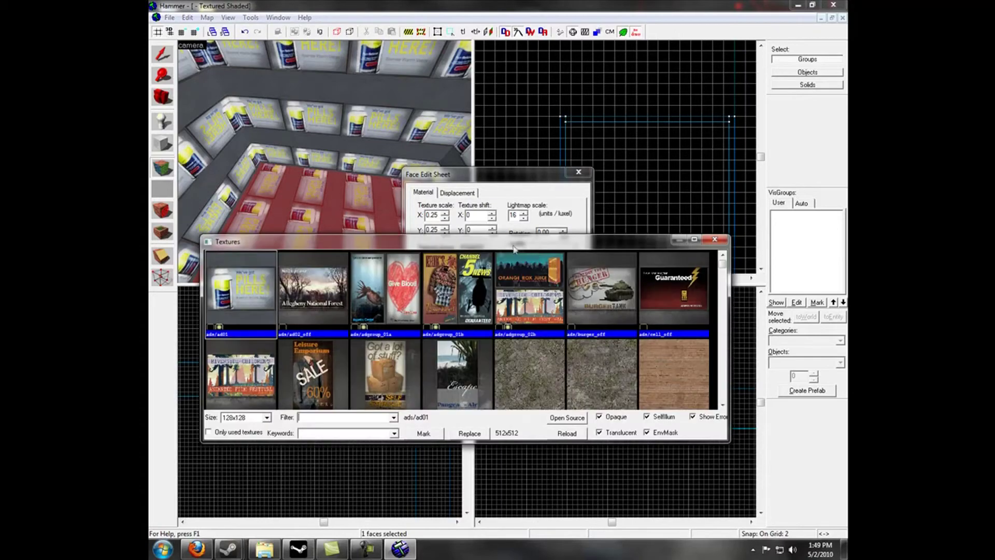
pyautogui.write('floor')
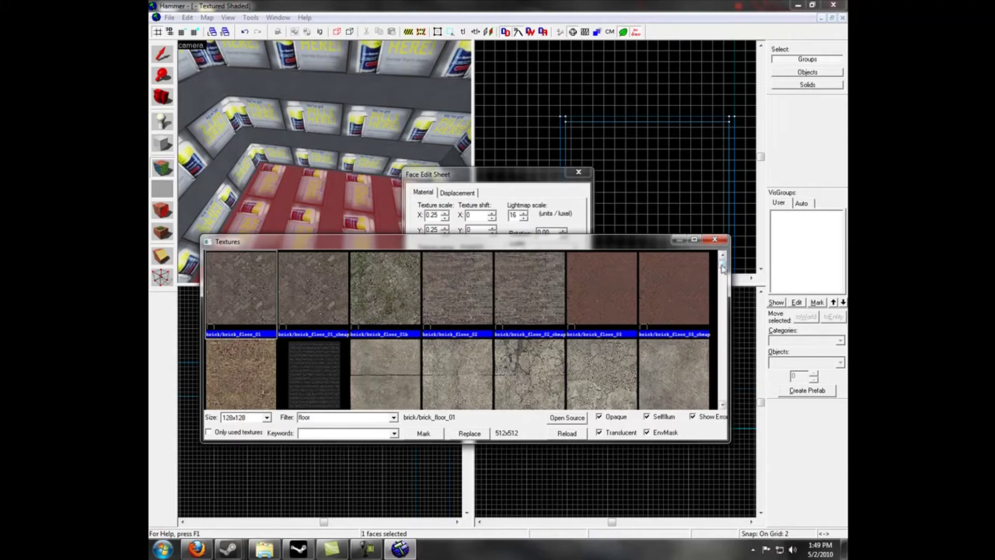
pyautogui.scroll(-5, 710, 281)
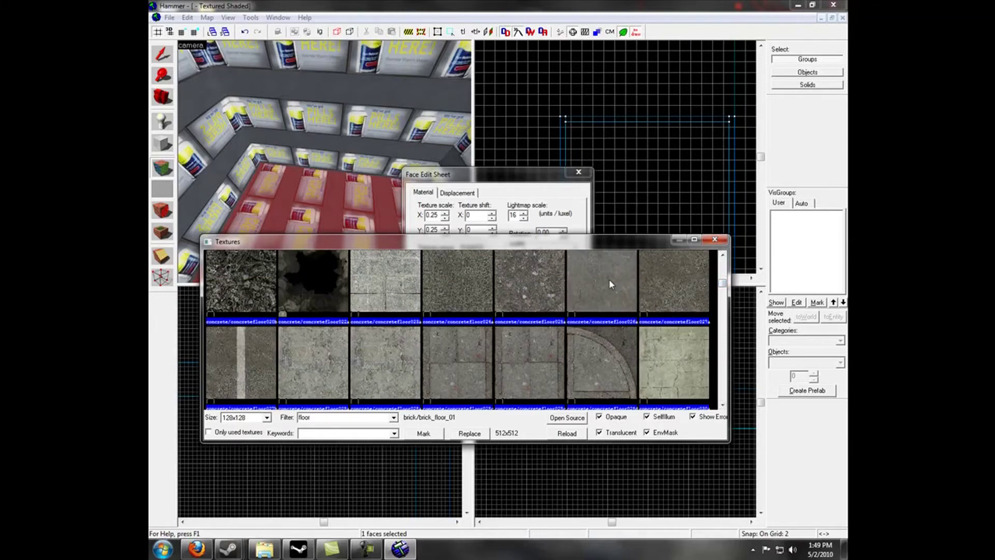
pyautogui.doubleClick(608, 278)
pyautogui.click(475, 347)
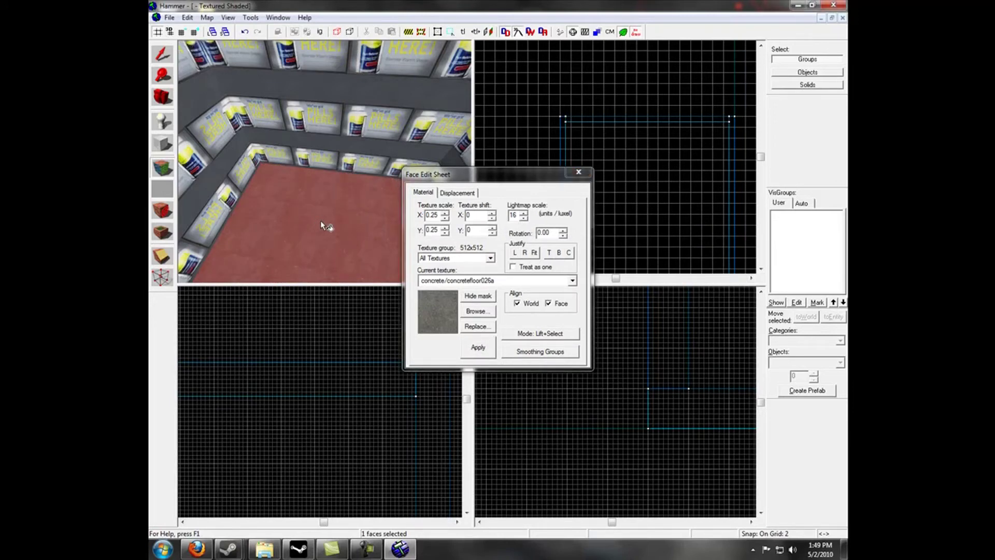
# Select the inner faces of all four walls together for texturing.
pyautogui.press('z')
pyautogui.press('z')
pyautogui.click(327, 155)
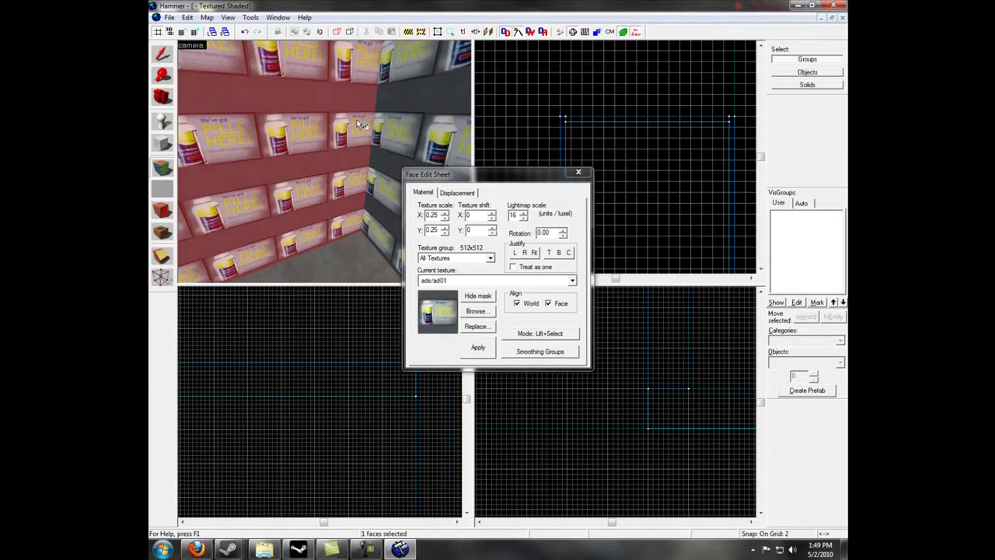
pyautogui.keyDown('ctrl'); pyautogui.click(380, 107); pyautogui.keyUp('ctrl')
pyautogui.press('z')
pyautogui.press('z')
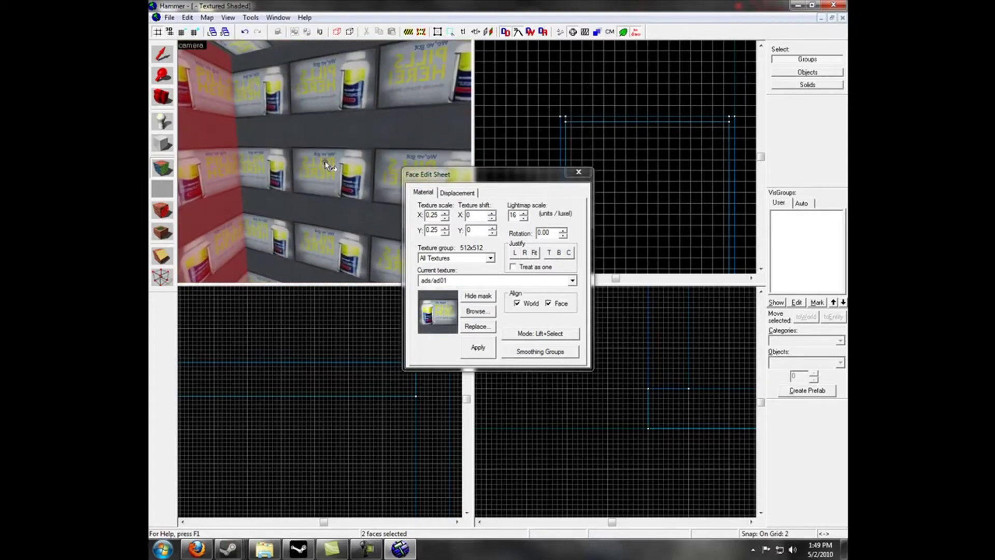
pyautogui.keyDown('ctrl'); pyautogui.click(315, 150); pyautogui.keyUp('ctrl')
pyautogui.press('z')
pyautogui.press('z')
pyautogui.keyDown('ctrl'); pyautogui.click(355, 173); pyautogui.keyUp('ctrl')
pyautogui.press('z')
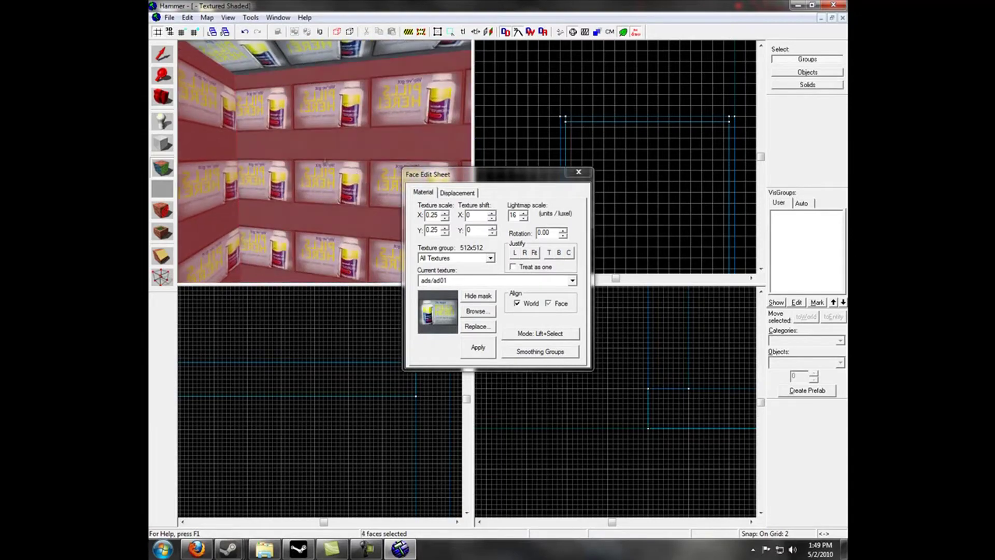
pyautogui.press('z')
# Browse textures for the selected walls, filtering for "wall" and "concretewall".
pyautogui.click(477, 311)
pyautogui.write('wall')
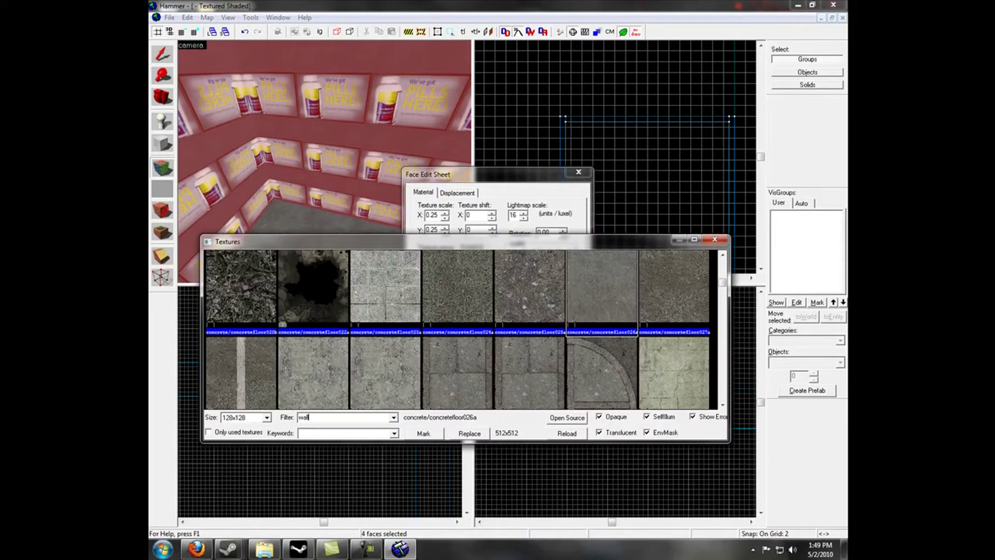
pyautogui.write('concretewall')
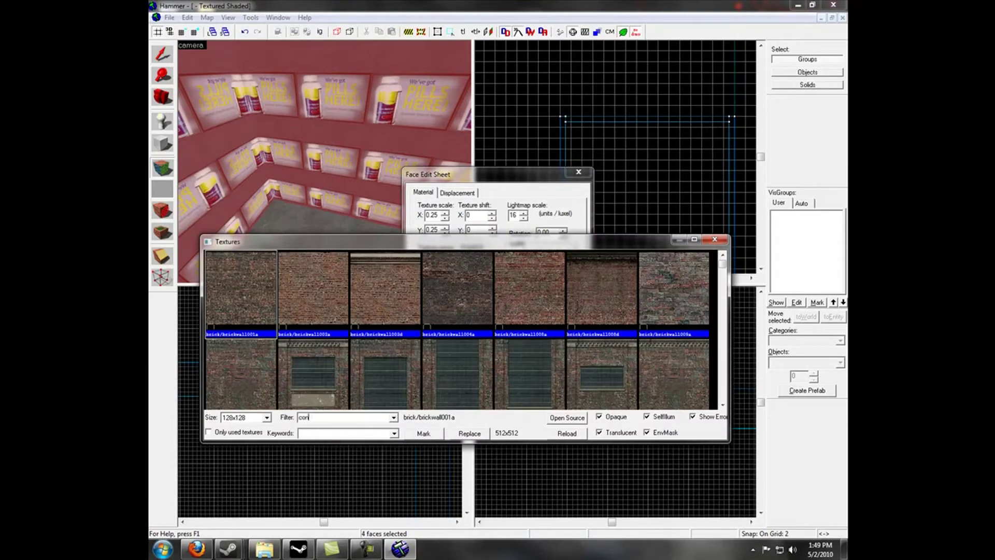
pyautogui.press('BackSpace')
pyautogui.press('BackSpace')
pyautogui.press('BackSpace')
pyautogui.press('BackSpace')
pyautogui.press('BackSpace')
pyautogui.press('BackSpace')
pyautogui.press('BackSpace')
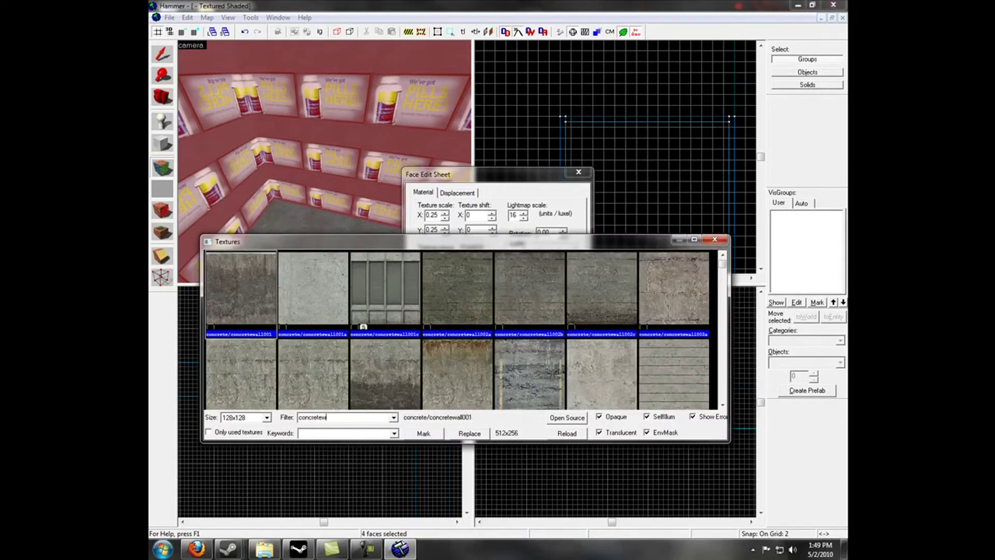
# Try the texture filters "brickwall" and "plasterwall" for the selected walls.
pyautogui.write('brickwal')
pyautogui.press('BackSpace')
pyautogui.press('BackSpace')
pyautogui.press('BackSpace')
pyautogui.press('BackSpace')
pyautogui.press('BackSpace')
pyautogui.press('BackSpace')
pyautogui.press('BackSpace')
pyautogui.press('BackSpace')
pyautogui.write('plasterwall')
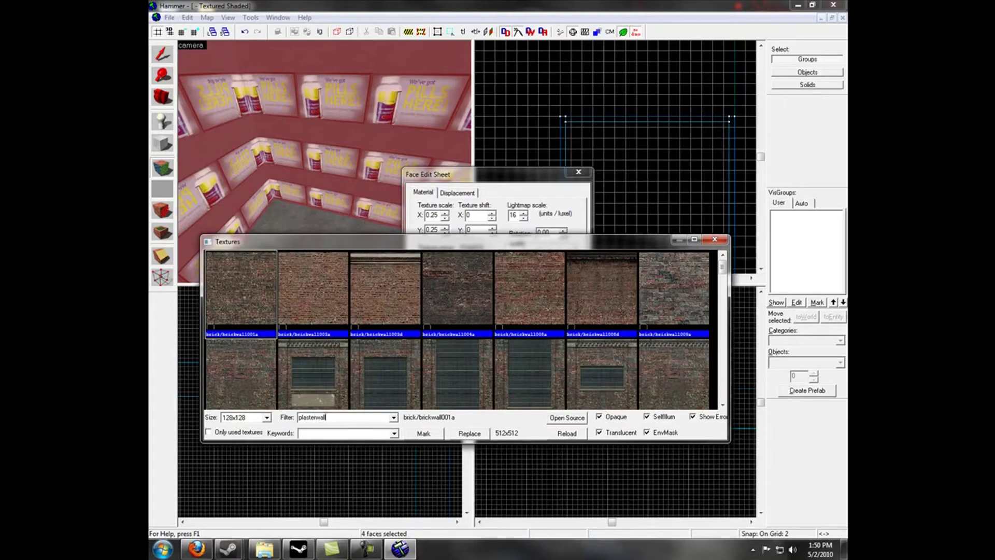
# Filter the textures for "concretewall" and apply concrete/concretewall002b to the four selected wall faces.
pyautogui.press('BackSpace')
pyautogui.press('BackSpace')
pyautogui.press('BackSpace')
pyautogui.press('BackSpace')
pyautogui.press('BackSpace')
pyautogui.press('BackSpace')
pyautogui.press('BackSpace')
pyautogui.press('BackSpace')
pyautogui.press('BackSpace')
pyautogui.press('BackSpace')
pyautogui.write('concretewa')
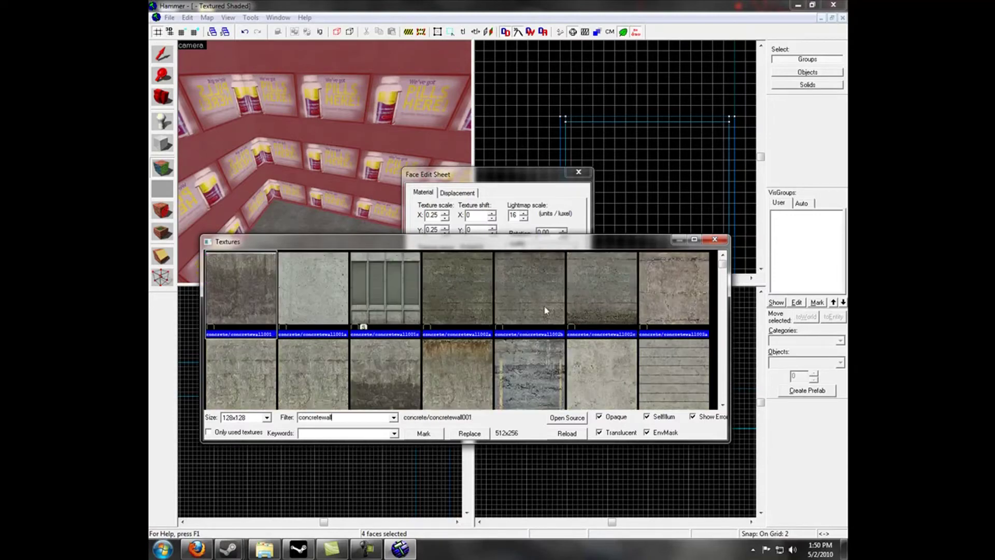
pyautogui.doubleClick(539, 296)
pyautogui.click(482, 354)
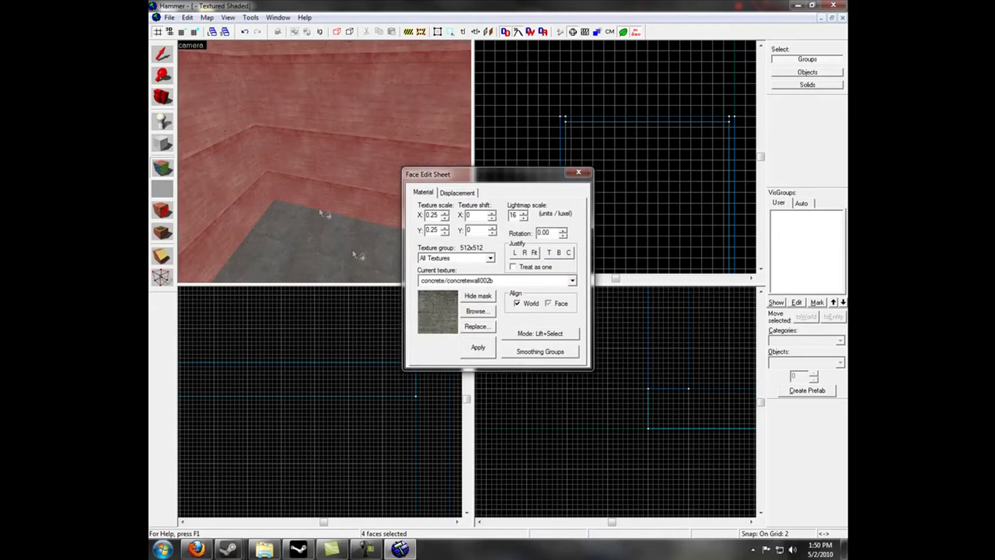
# Select the ceiling's inner face and pick concrete/drainage_concreteceiling_01 from the textures filtered for "concreteceiling".
pyautogui.press('z')
pyautogui.press('z')
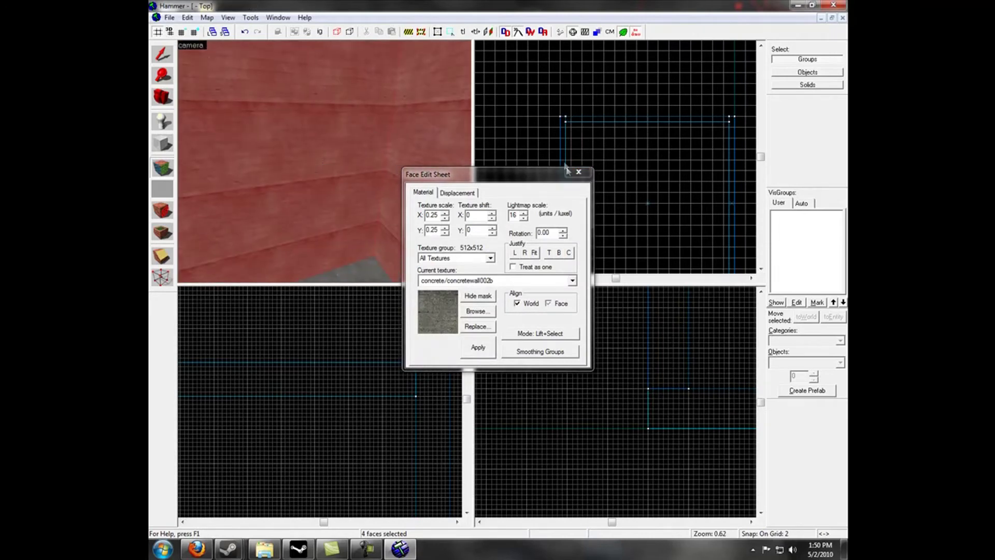
pyautogui.moveTo(451, 140); pyautogui.dragTo(331, 160)
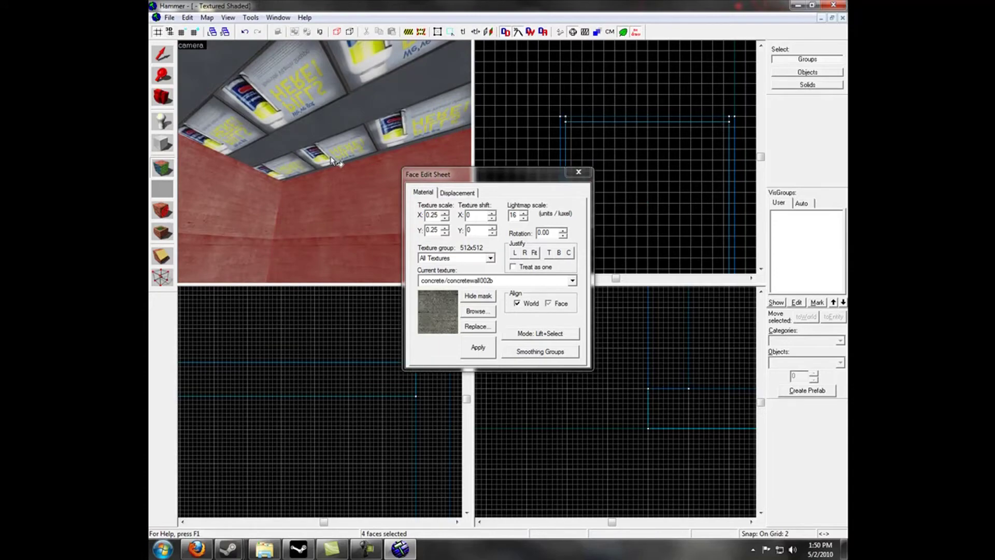
pyautogui.click(331, 161)
pyautogui.click(475, 311)
pyautogui.write('cei')
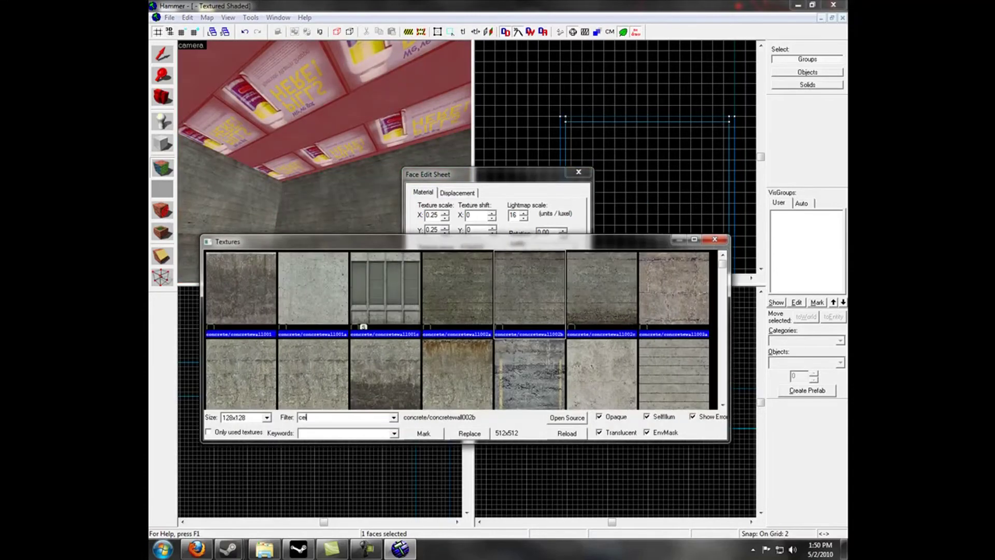
pyautogui.write('concretec')
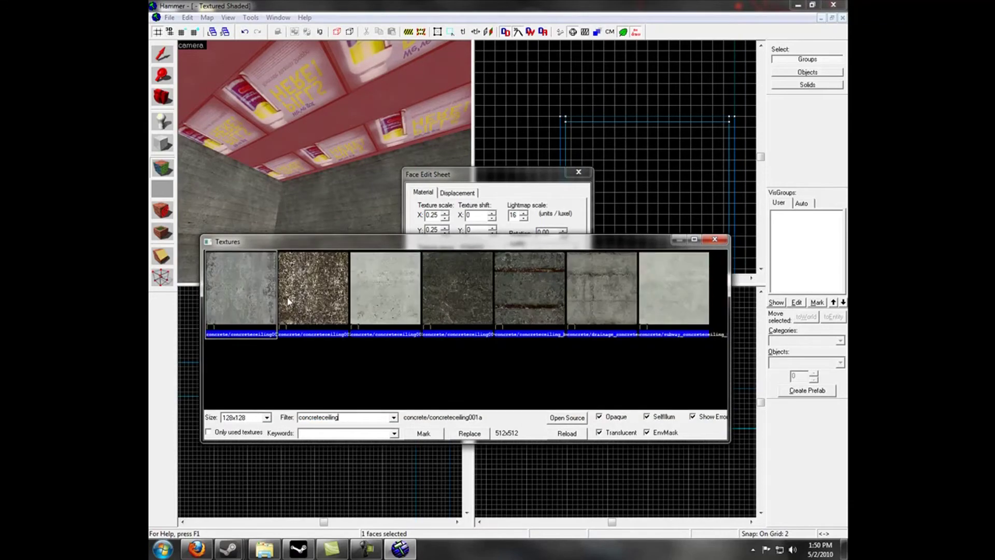
pyautogui.doubleClick(610, 297)
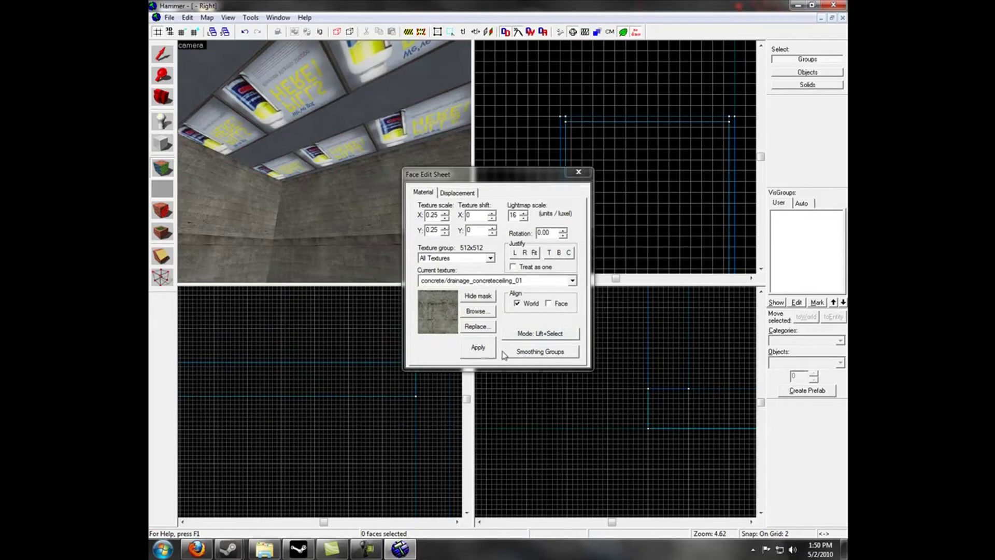
# Apply the recently used concrete/drainage_concreteceiling_01 texture to the ceiling face and finish face editing.
pyautogui.click(572, 280)
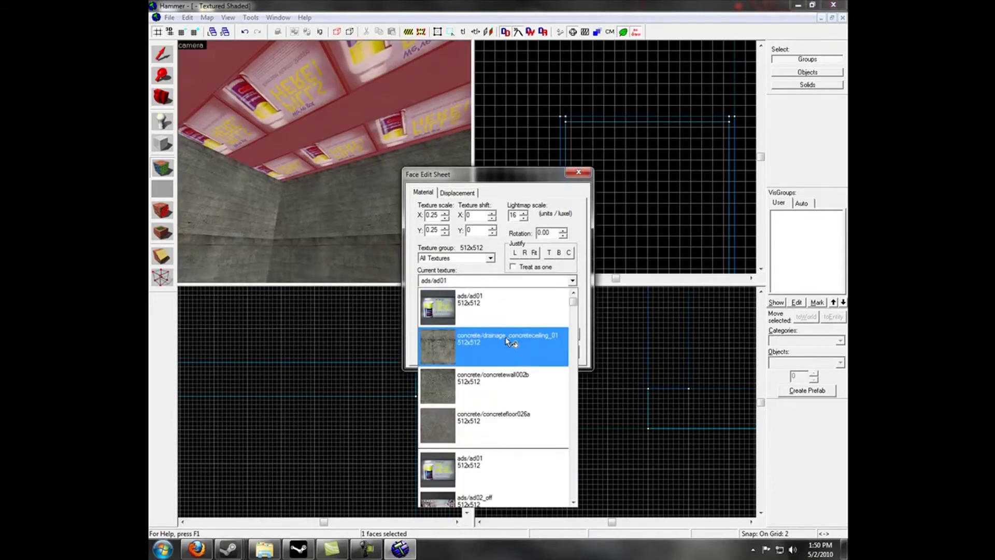
pyautogui.click(571, 280)
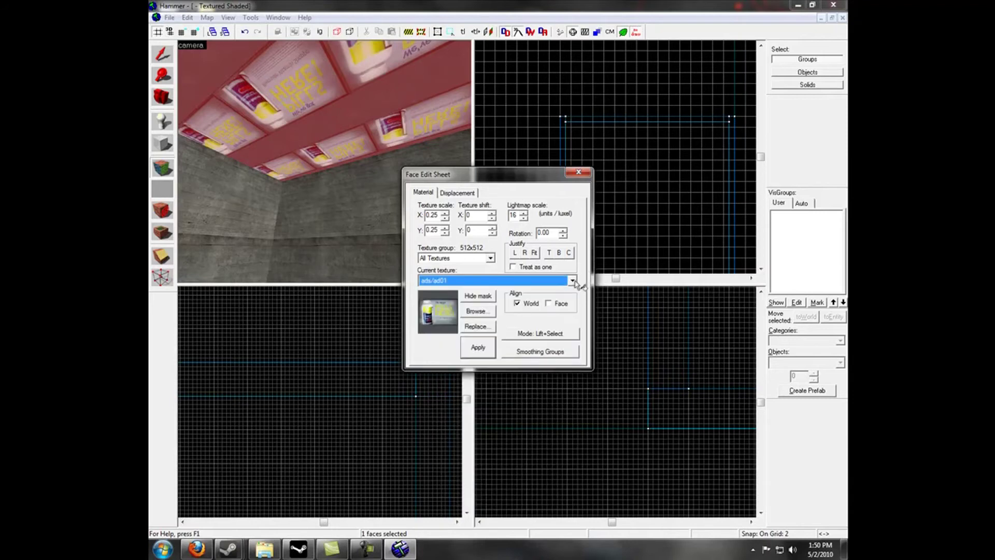
pyautogui.click(572, 280)
pyautogui.click(513, 345)
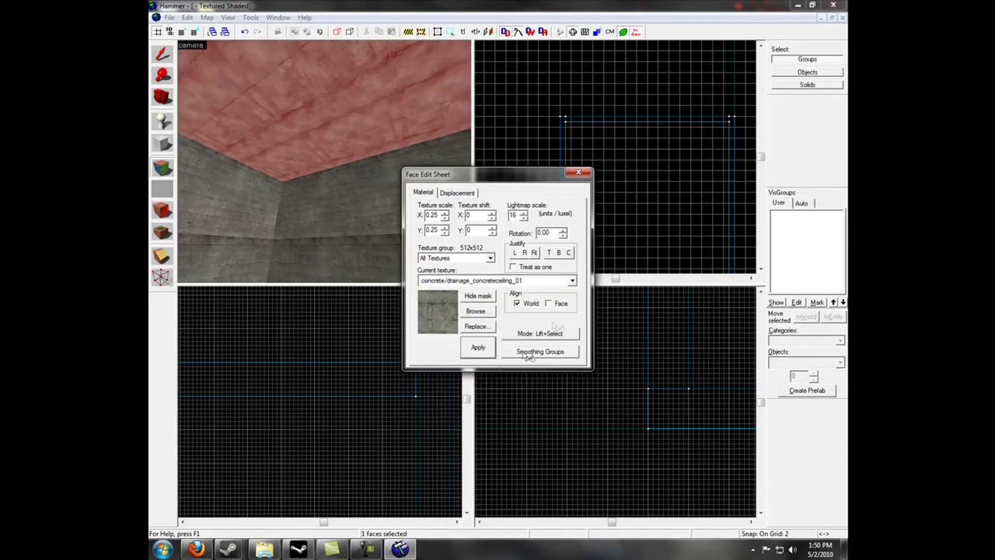
pyautogui.click(577, 167)
pyautogui.click(577, 173)
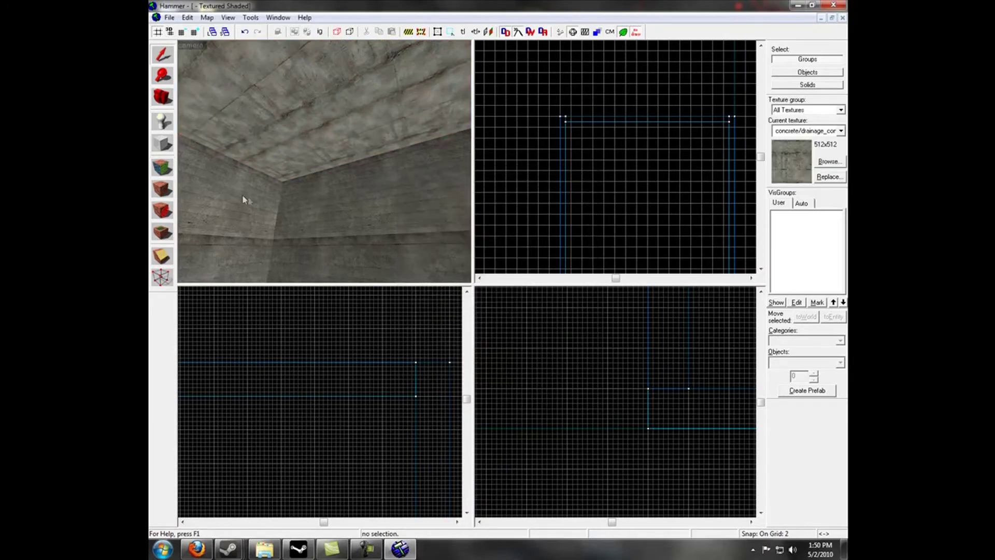
# Place an info_player_start entity near the middle of the room's floor.
pyautogui.click(162, 122)
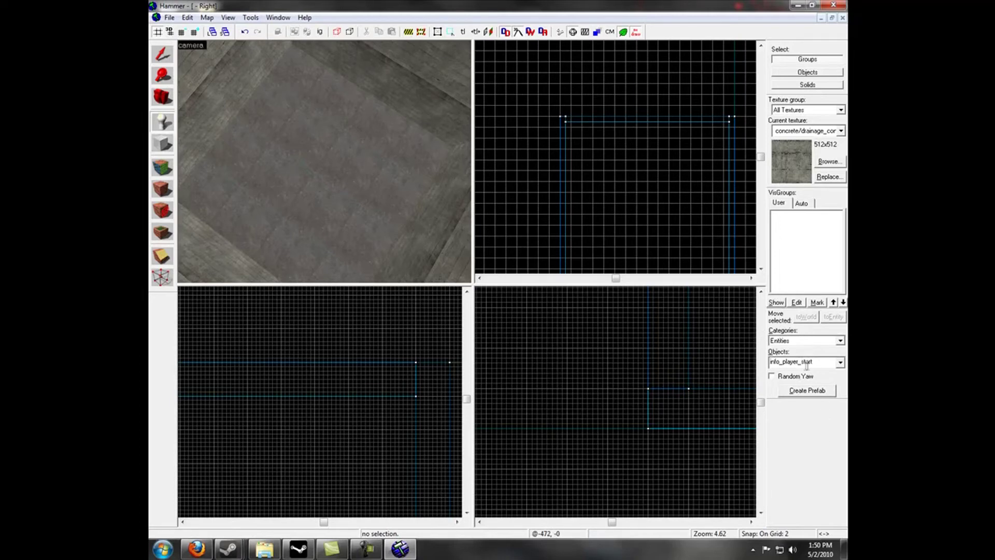
pyautogui.doubleClick(822, 361)
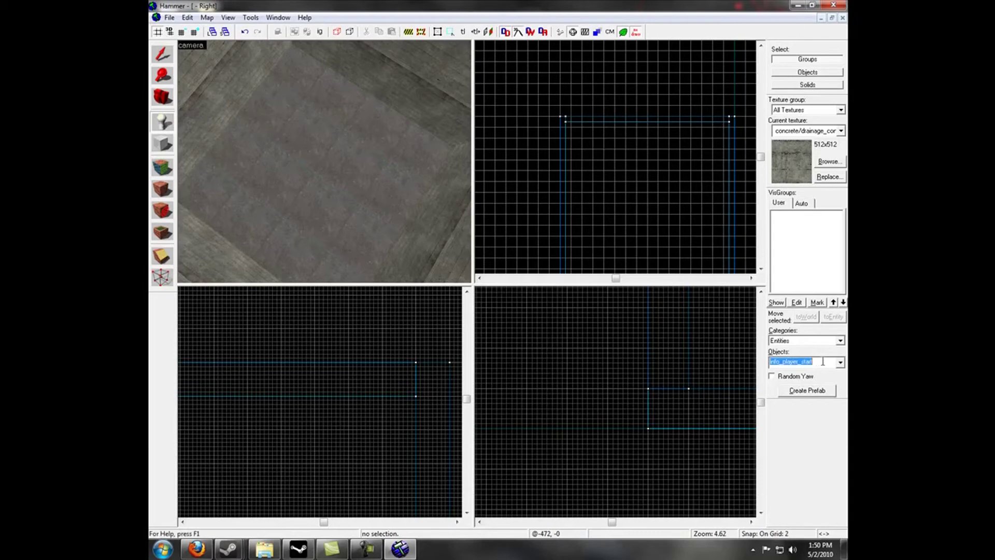
pyautogui.write('info_player_star')
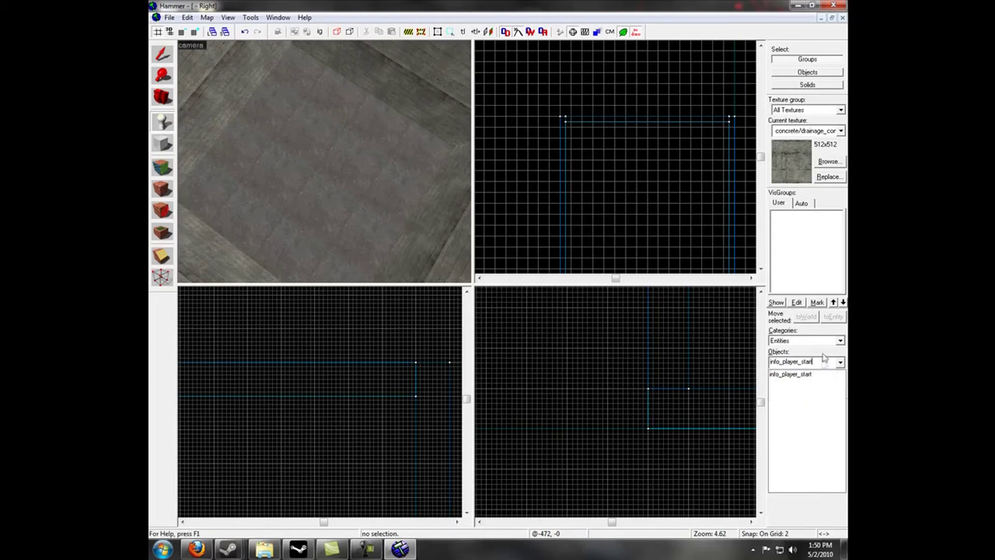
pyautogui.click(831, 377)
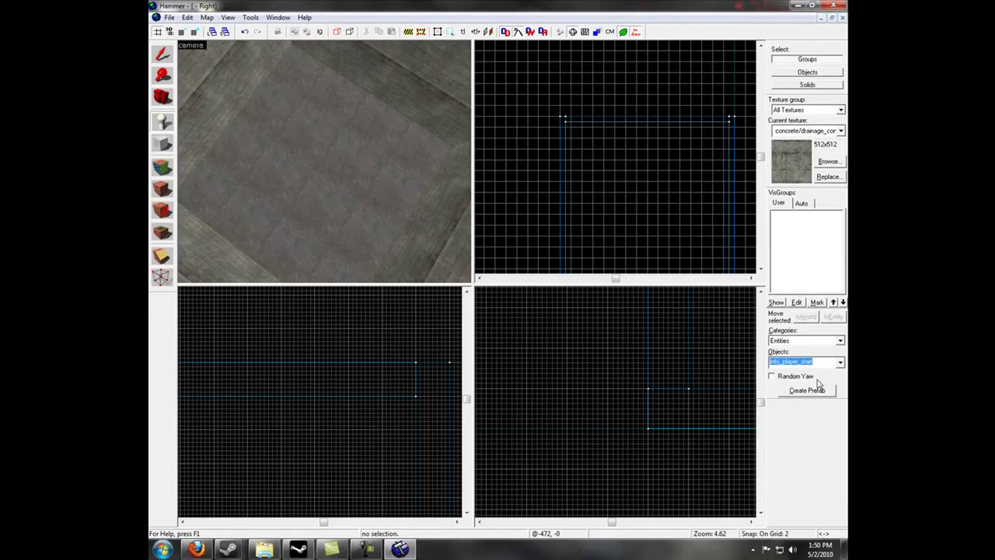
pyautogui.click(319, 173)
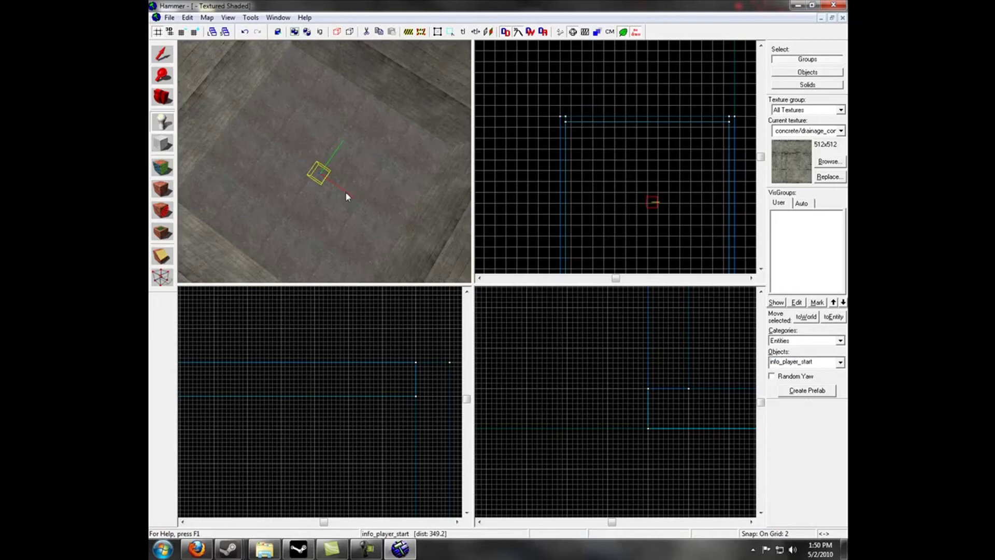
# Look around the textured room with its player start and check the room in the running game.
pyautogui.press('w')
pyautogui.press('s')
pyautogui.press('w')
pyautogui.press('z')
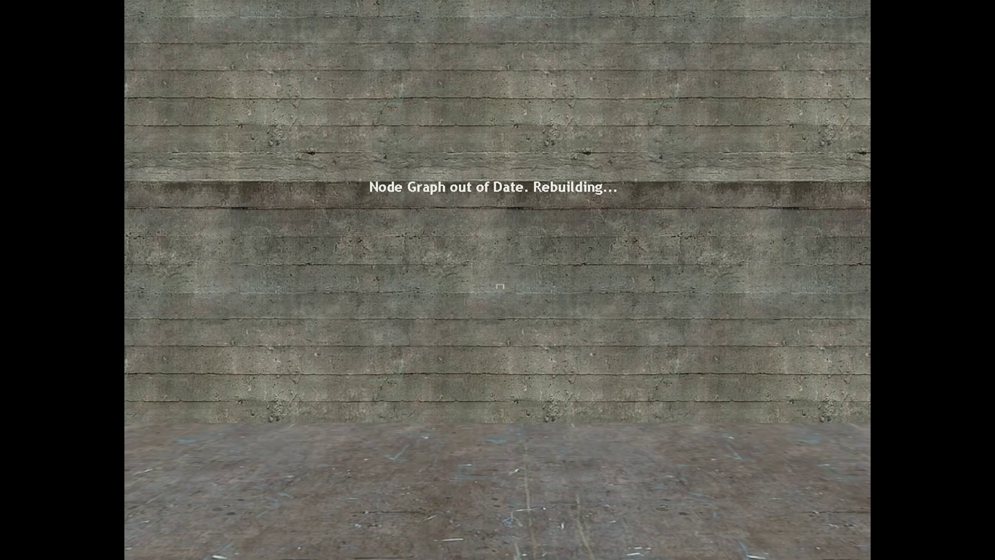
pyautogui.moveTo(500, 285)
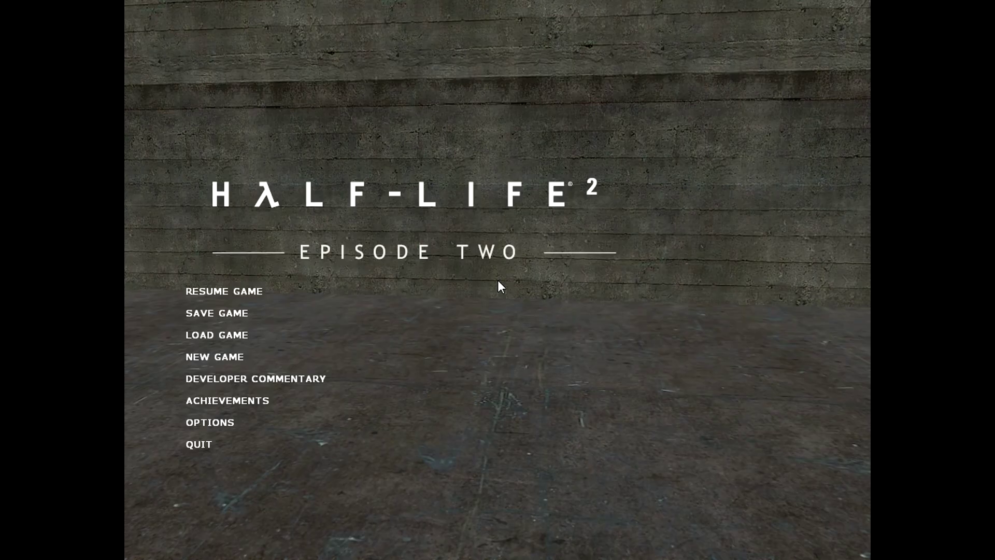
# Enable the developer console in the game's advanced keyboard options, then apply and close the options.
pyautogui.click(223, 424)
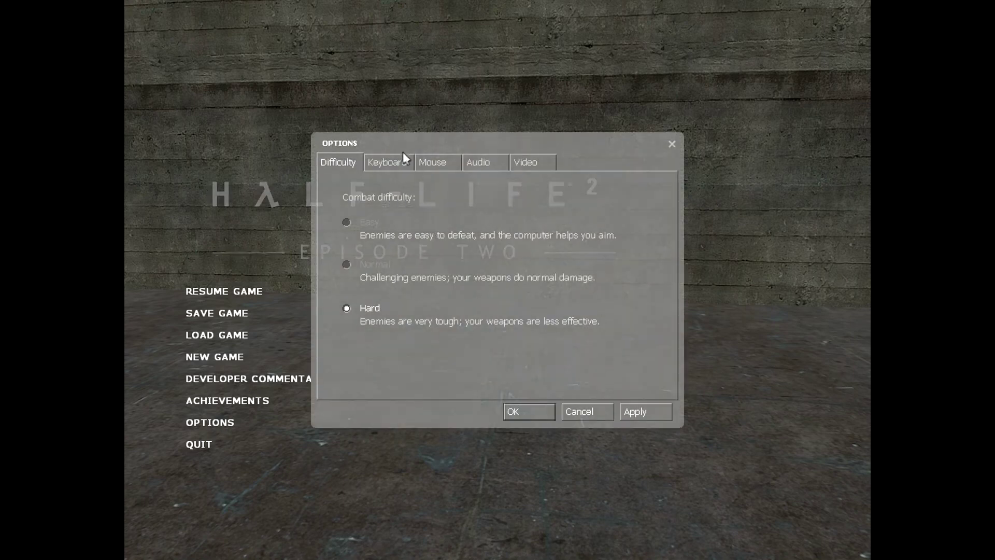
pyautogui.click(394, 165)
pyautogui.click(490, 379)
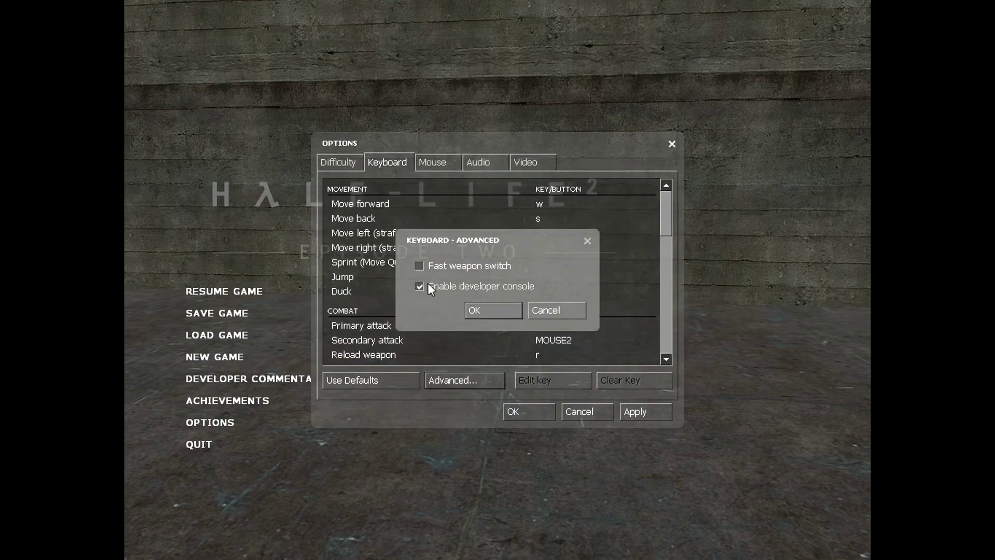
pyautogui.click(429, 288)
pyautogui.click(490, 312)
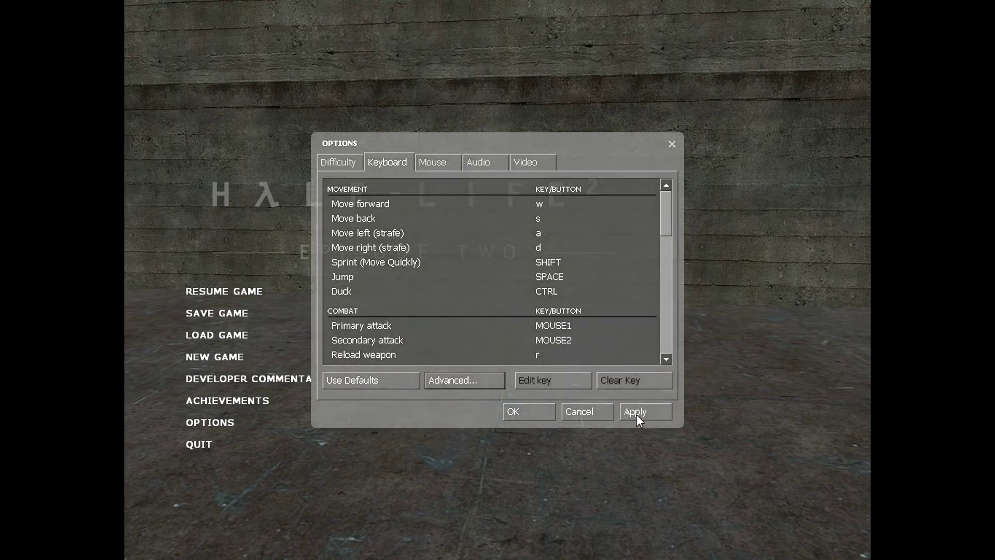
pyautogui.click(636, 415)
pyautogui.click(533, 415)
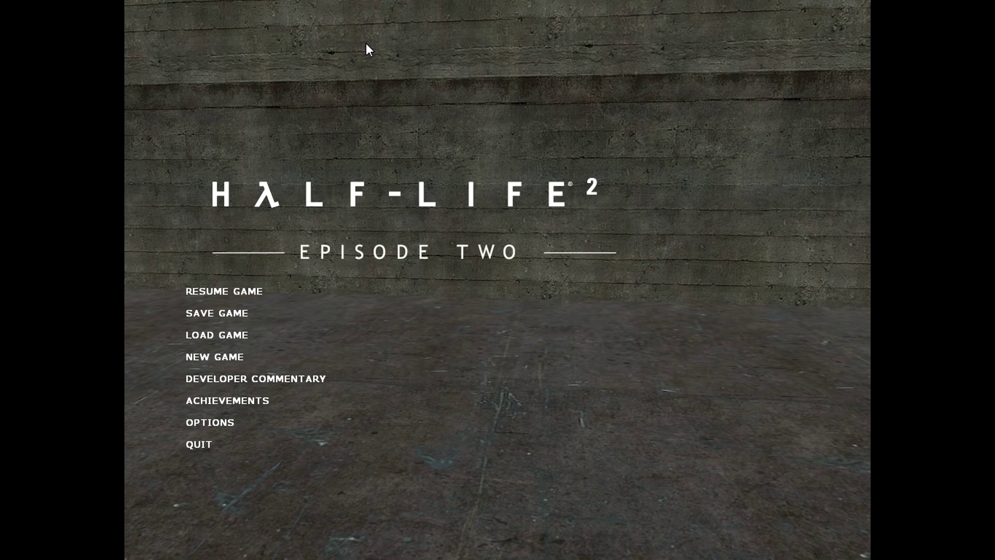
# Open the developer console and enter the command "map myfirstroom" to load the room's map.
pyautogui.press('`')
pyautogui.write('map ')
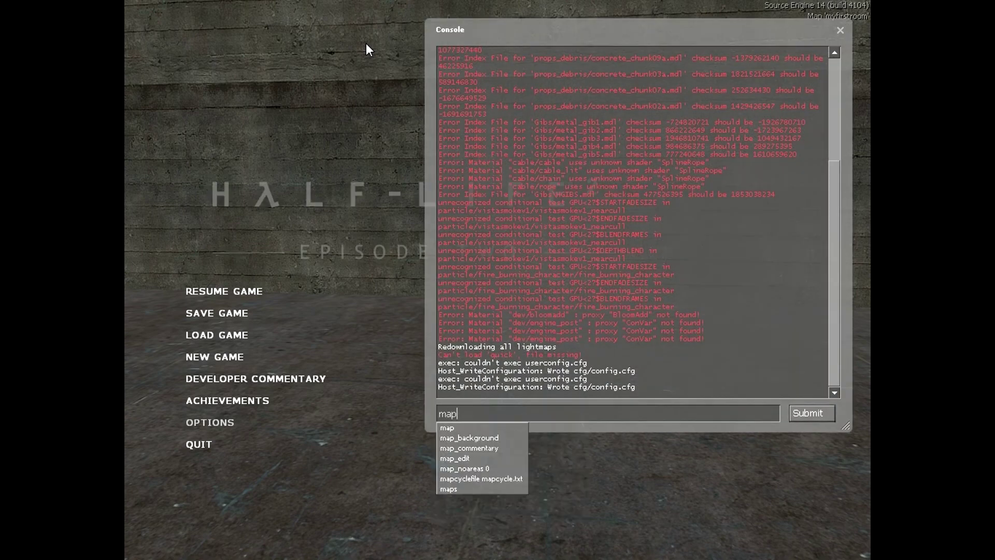
pyautogui.write('myfirstroom')
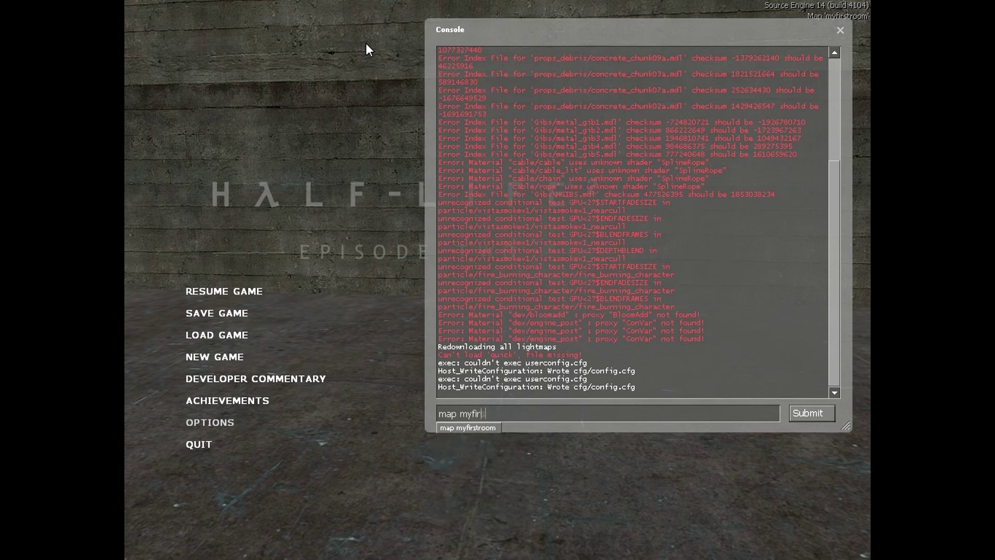